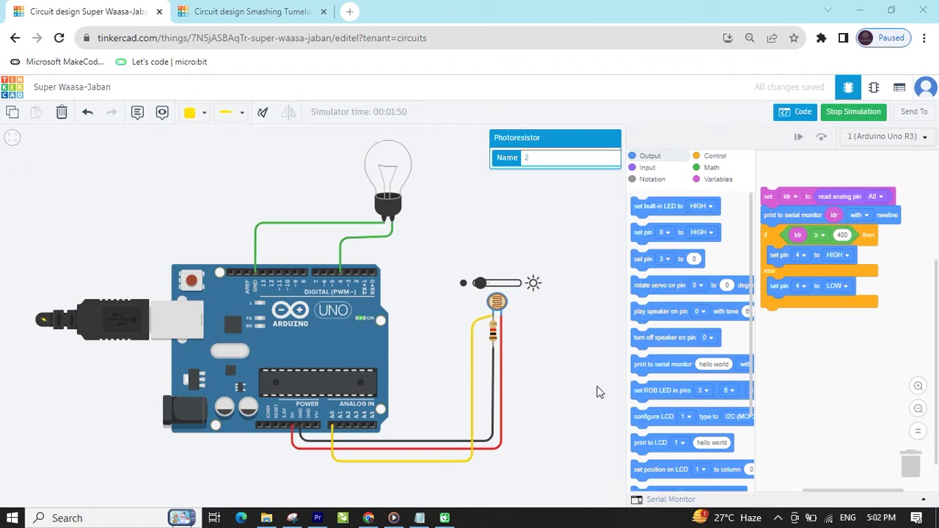
Turn the photoresistor's light level down during simulation, then switch to the Smashing Tumelo design
{"action": "mouse_move", "coordinate": [479, 285]}
{"action": "left_mouse_down"}
{"action": "mouse_move", "coordinate": [517, 285]}
{"action": "mouse_move", "coordinate": [474, 290]}
{"action": "left_mouse_up"}
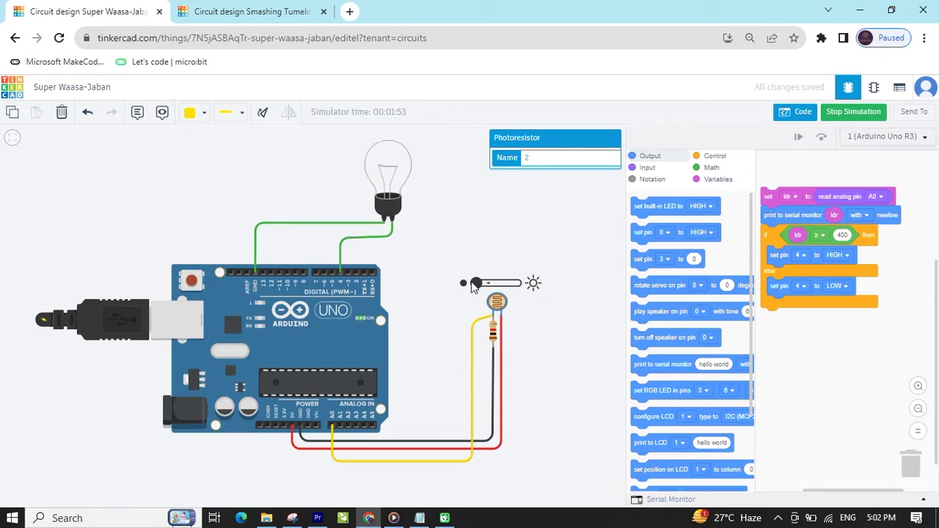
{"action": "left_click", "coordinate": [256, 14]}
Delete the leftover resistor and place an Arduino Uno R3 on the canvas
{"action": "left_click", "coordinate": [660, 317]}
{"action": "key", "text": "Delete"}
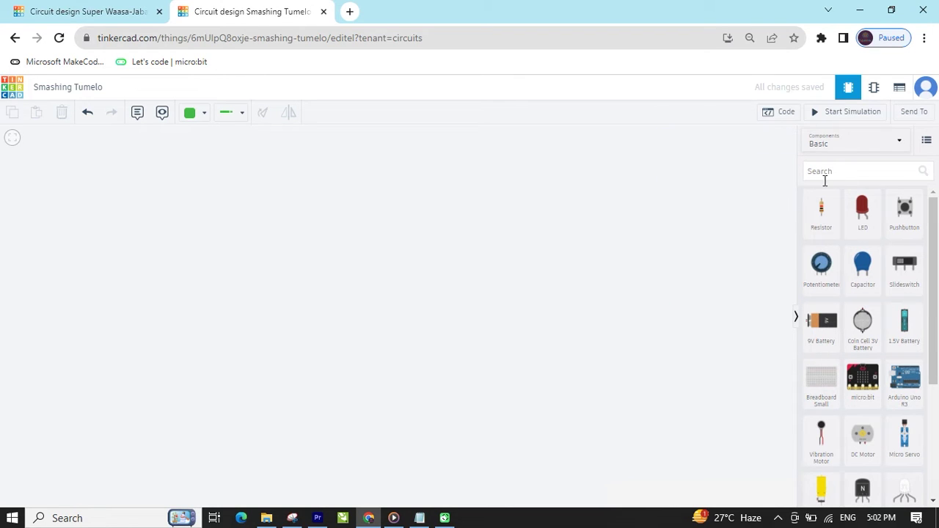
{"action": "left_click", "coordinate": [837, 172]}
{"action": "type", "text": "a"}
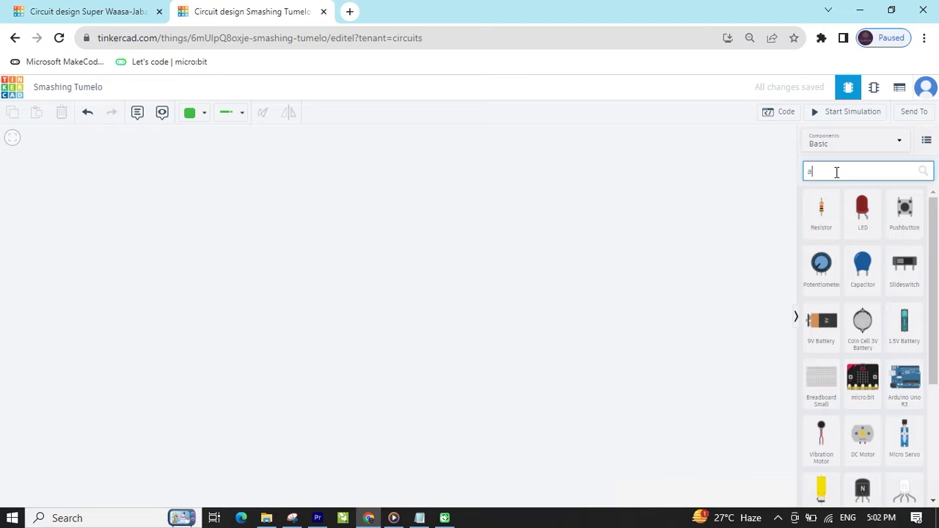
{"action": "type", "text": "rduin"}
{"action": "type", "text": "o"}
{"action": "left_click_drag", "start_coordinate": [824, 226], "coordinate": [298, 303]}
Search 'pho' and place a photoresistor beside the Arduino
{"action": "left_click", "coordinate": [868, 171]}
{"action": "key", "text": "BackSpace"}
{"action": "key", "text": "BackSpace"}
{"action": "key", "text": "BackSpace"}
{"action": "key", "text": "BackSpace"}
{"action": "key", "text": "BackSpace"}
{"action": "key", "text": "BackSpace"}
{"action": "type", "text": "pho"}
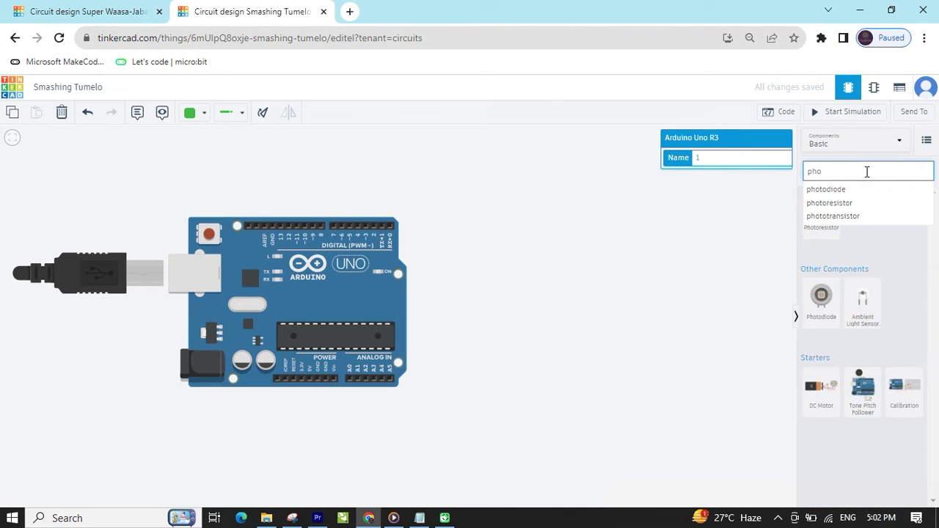
{"action": "left_click", "coordinate": [585, 310]}
{"action": "left_click_drag", "start_coordinate": [828, 214], "coordinate": [535, 240]}
{"action": "left_click", "coordinate": [578, 240]}
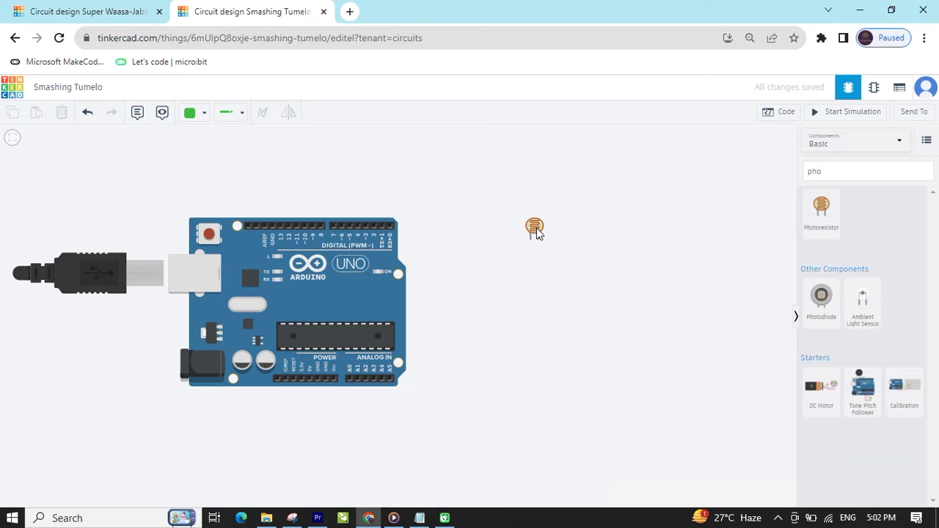
Add a 10 kΩ resistor near the photoresistor, then search components for 'bulb'
{"action": "left_click", "coordinate": [833, 170]}
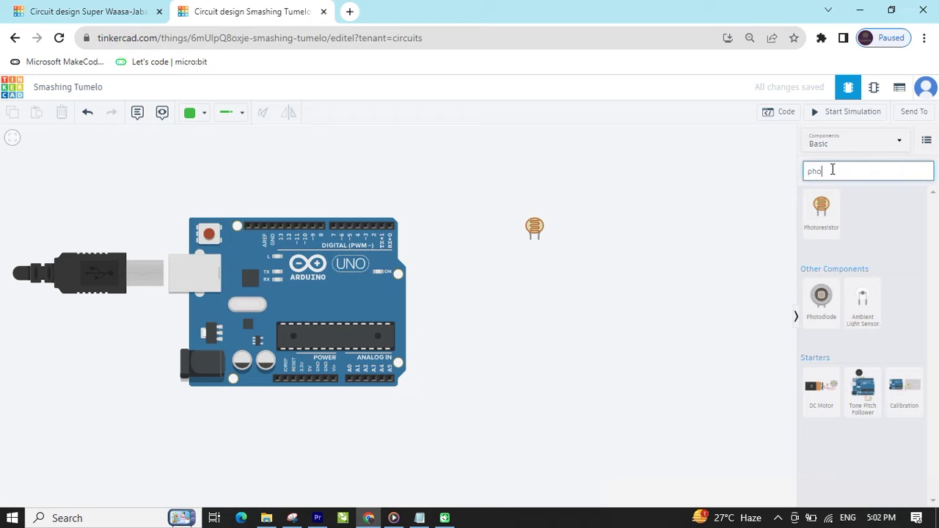
{"action": "key", "text": "BackSpace"}
{"action": "key", "text": "BackSpace"}
{"action": "left_click_drag", "start_coordinate": [822, 210], "coordinate": [596, 286]}
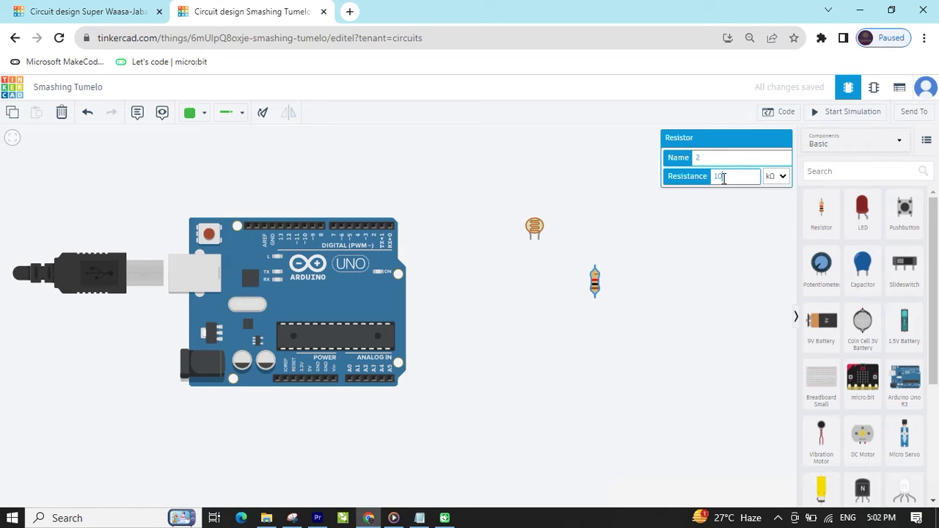
{"action": "left_click", "coordinate": [857, 173]}
{"action": "type", "text": "b"}
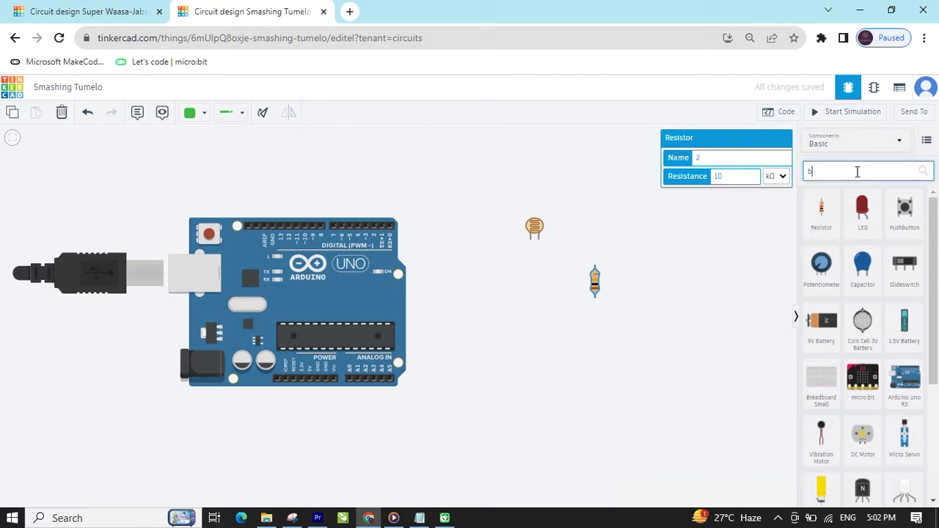
{"action": "type", "text": "ulb"}
Place a light bulb just above the Arduino Uno and nudge it into position
{"action": "left_click_drag", "start_coordinate": [840, 235], "coordinate": [352, 200]}
{"action": "left_click_drag", "start_coordinate": [447, 256], "coordinate": [445, 287]}
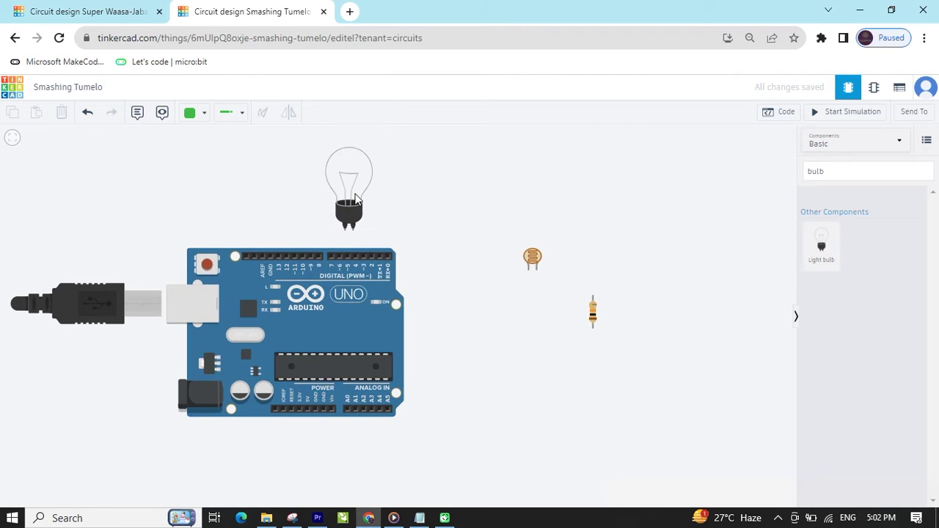
{"action": "left_click_drag", "start_coordinate": [356, 198], "coordinate": [353, 180]}
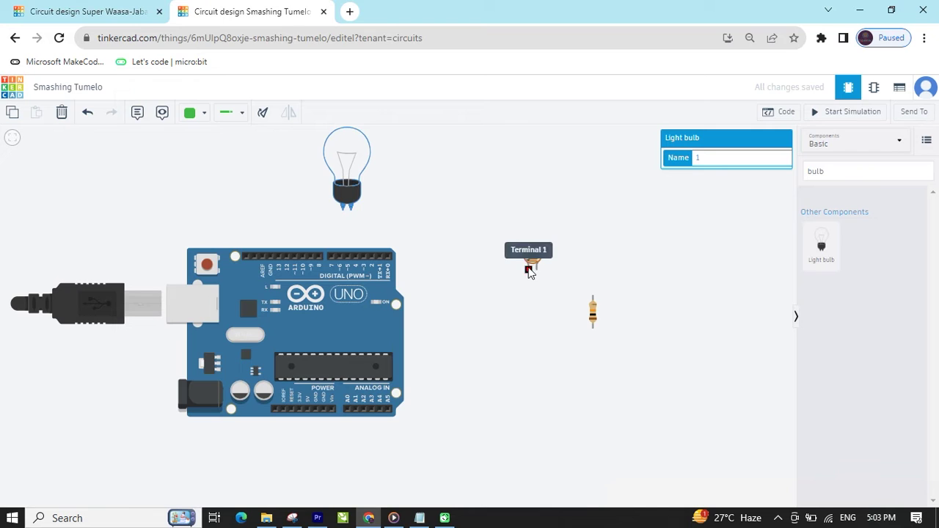
{"action": "left_click", "coordinate": [530, 321]}
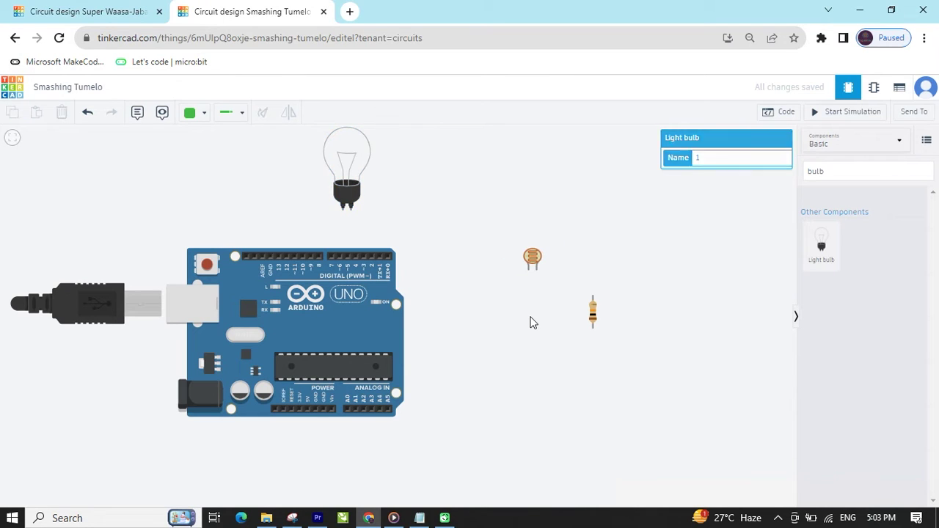
Wire the photoresistor's Terminal 1 to 5V with a red wire
{"action": "left_click", "coordinate": [529, 268]}
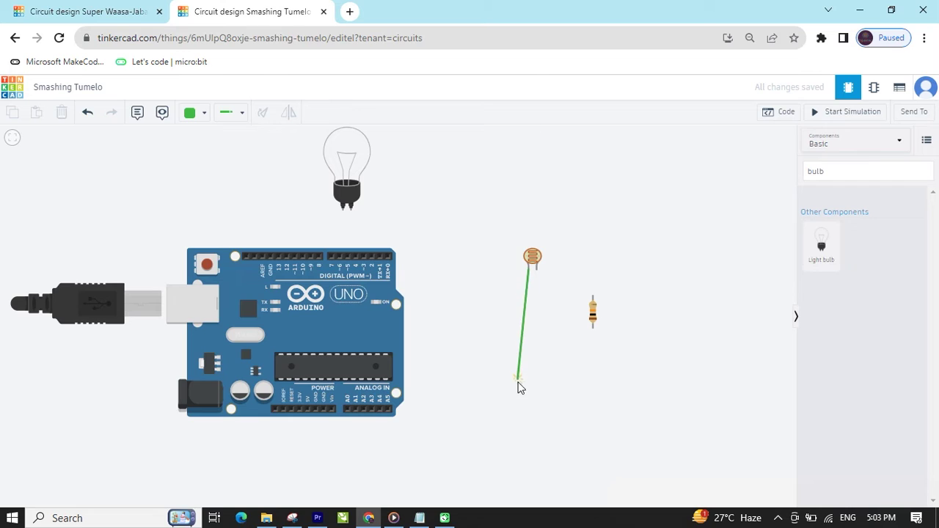
{"action": "left_click", "coordinate": [530, 439]}
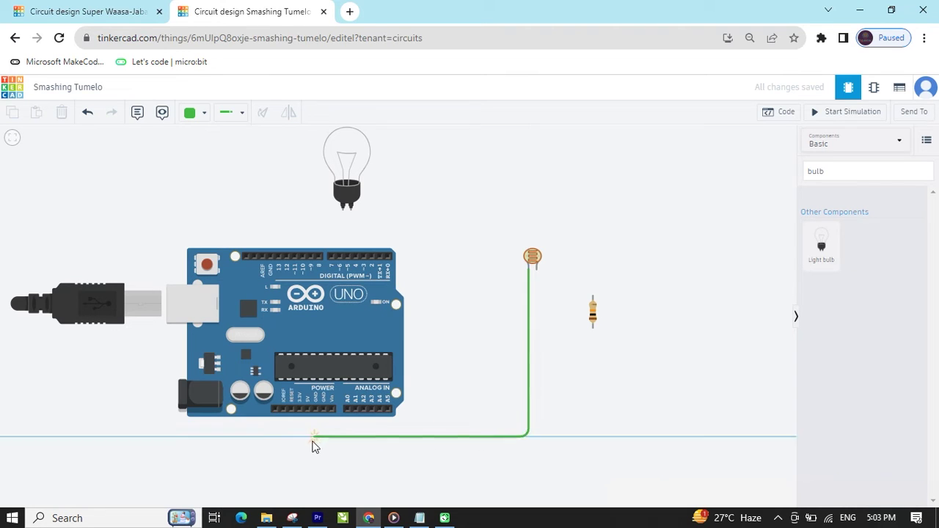
{"action": "left_click", "coordinate": [308, 434]}
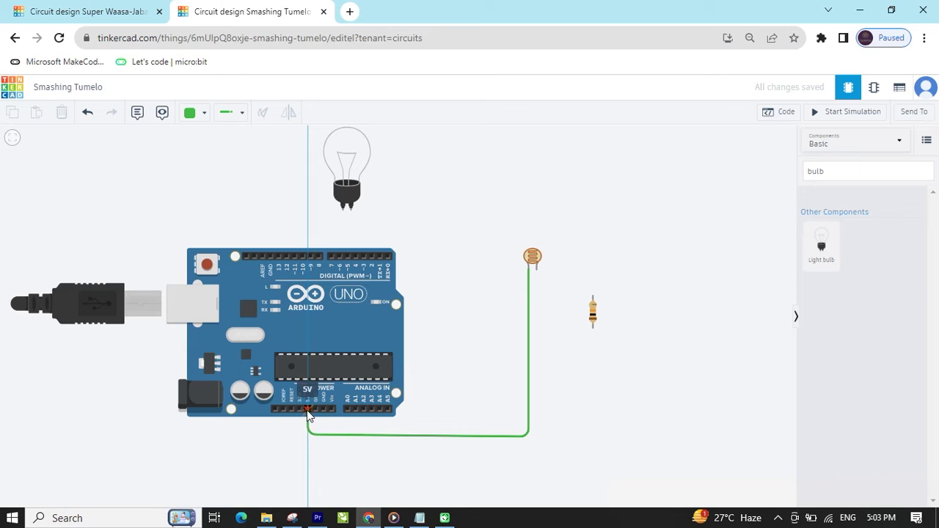
{"action": "left_click", "coordinate": [306, 410]}
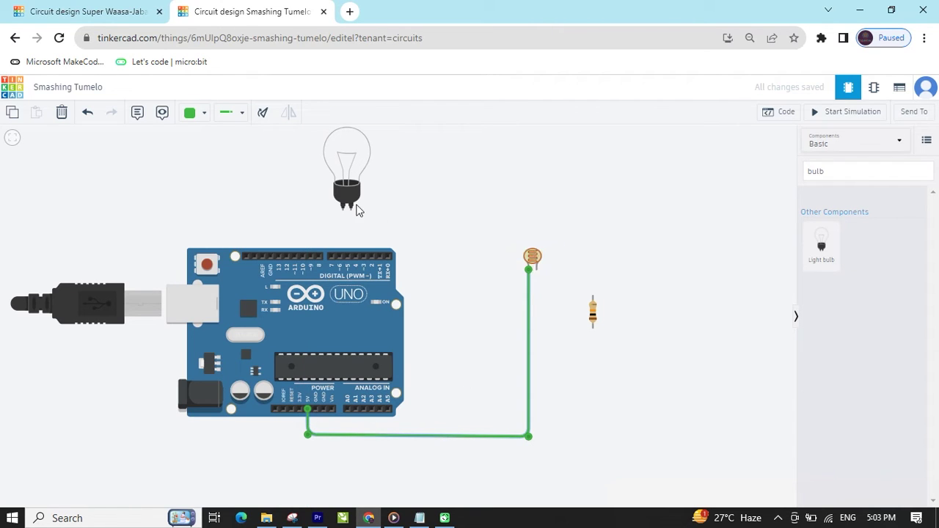
{"action": "left_click", "coordinate": [197, 114]}
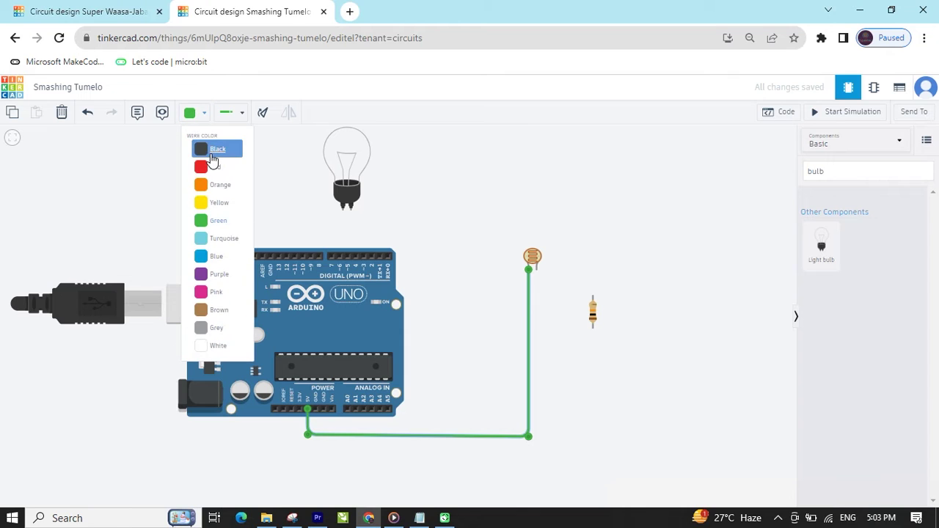
{"action": "left_click", "coordinate": [212, 170]}
{"action": "left_click", "coordinate": [485, 271]}
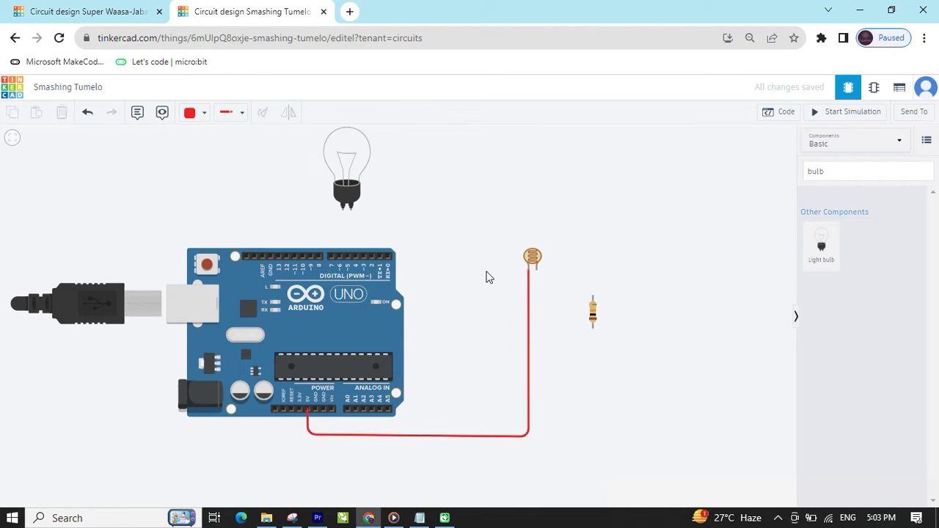
Move the resistor next to the photoresistor and wire its Terminal 1 to GND in black
{"action": "left_click_drag", "start_coordinate": [594, 313], "coordinate": [541, 289]}
{"action": "left_click", "coordinate": [568, 296]}
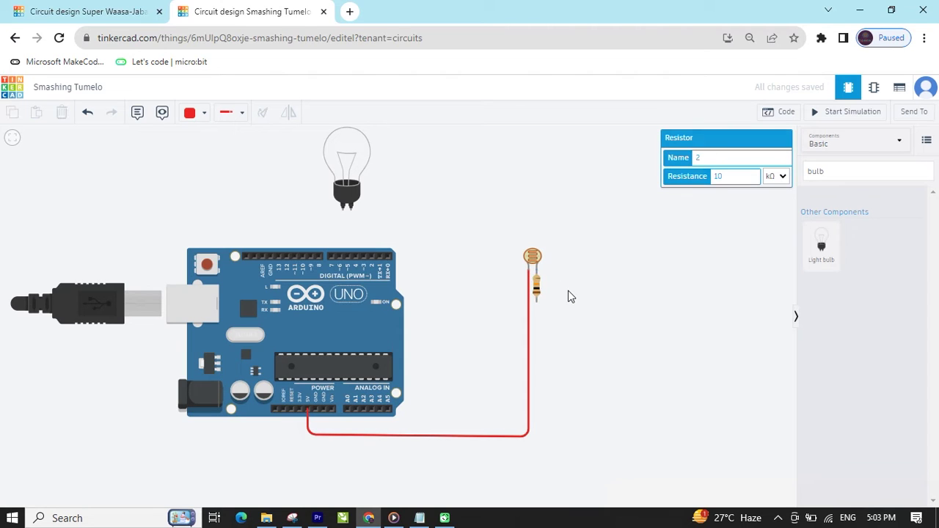
{"action": "left_click", "coordinate": [537, 304]}
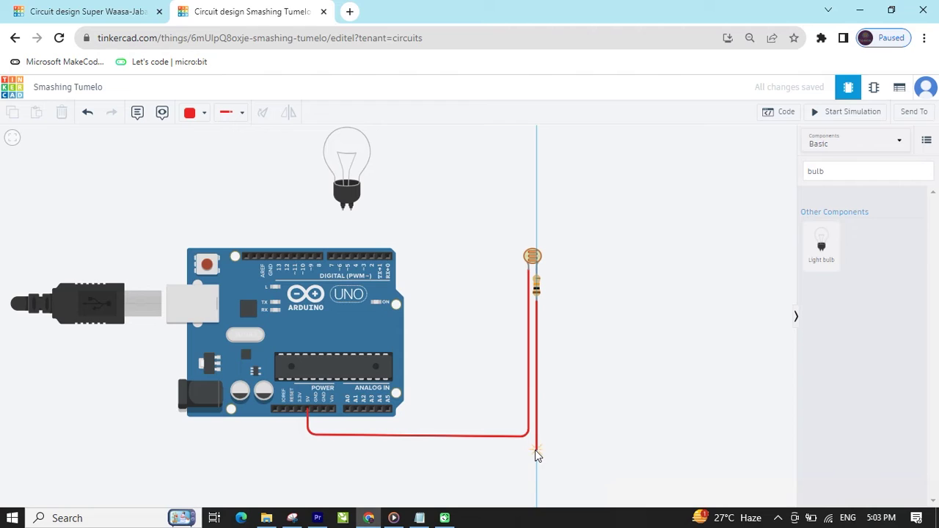
{"action": "left_click", "coordinate": [536, 449]}
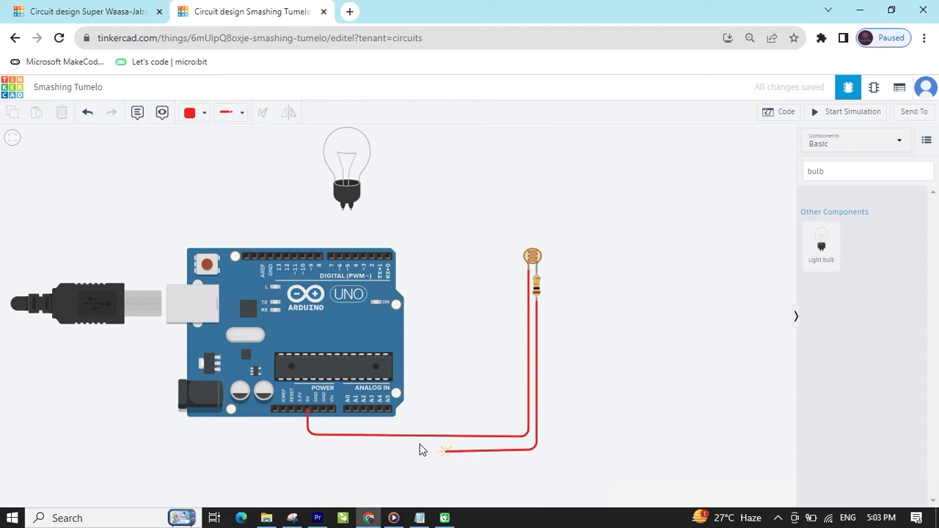
{"action": "left_click", "coordinate": [316, 449]}
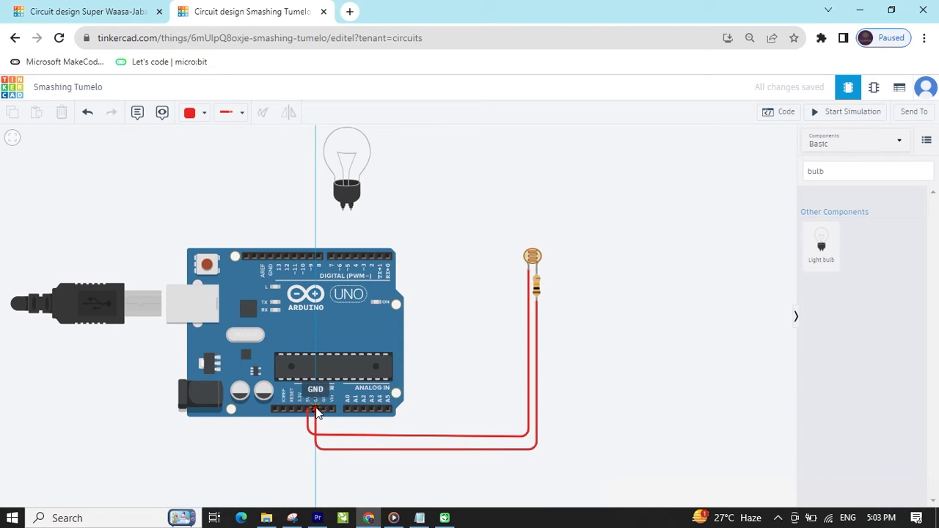
{"action": "left_click", "coordinate": [316, 407]}
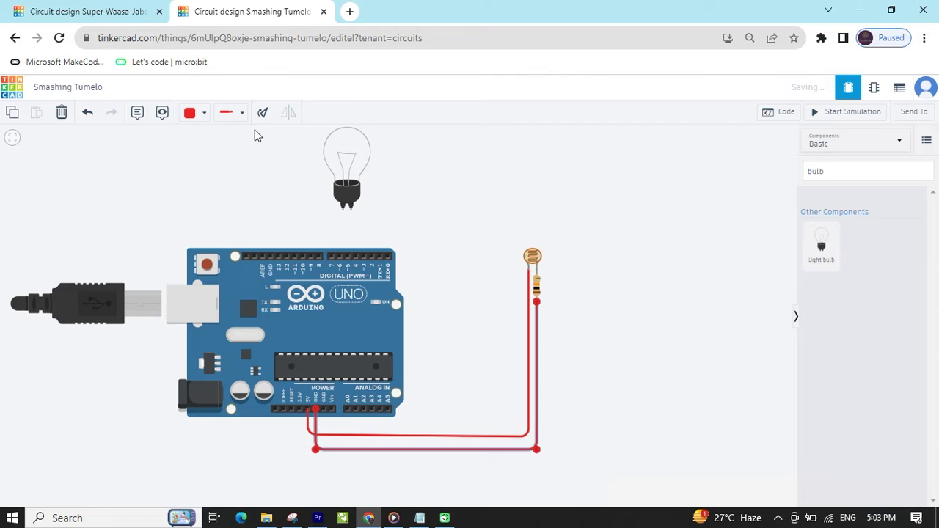
{"action": "left_click", "coordinate": [197, 121]}
{"action": "left_click", "coordinate": [212, 152]}
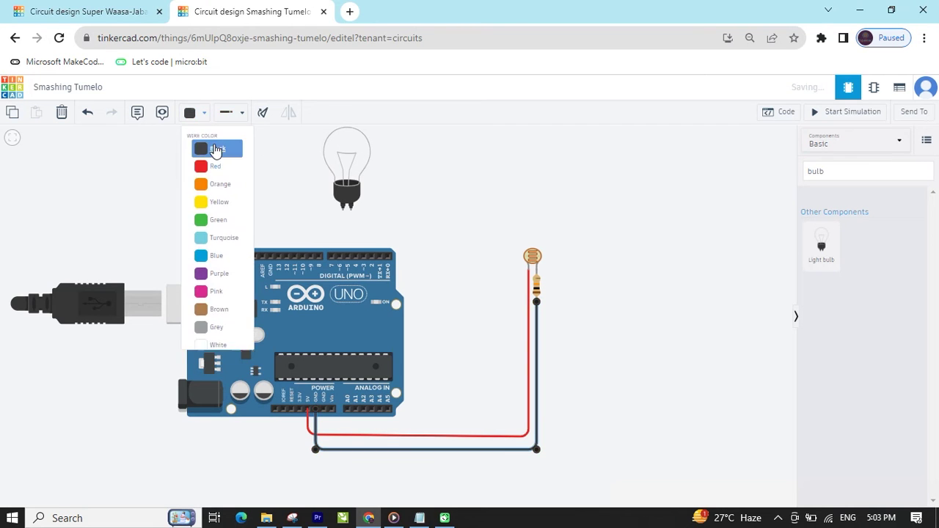
{"action": "left_click", "coordinate": [462, 345]}
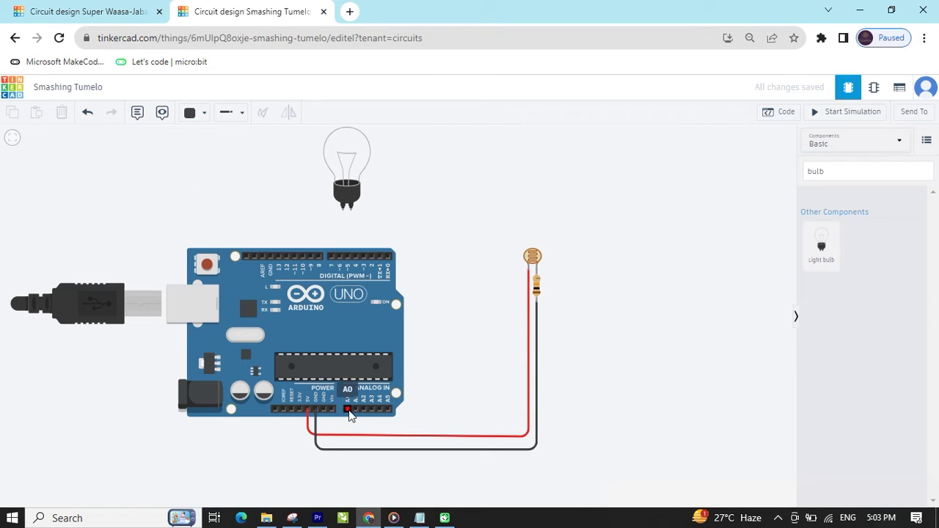
Run a yellow wire from pin A0 to the resistor's Terminal 2 at the photoresistor junction
{"action": "left_click", "coordinate": [349, 410]}
{"action": "left_click", "coordinate": [349, 462]}
{"action": "left_click", "coordinate": [558, 463]}
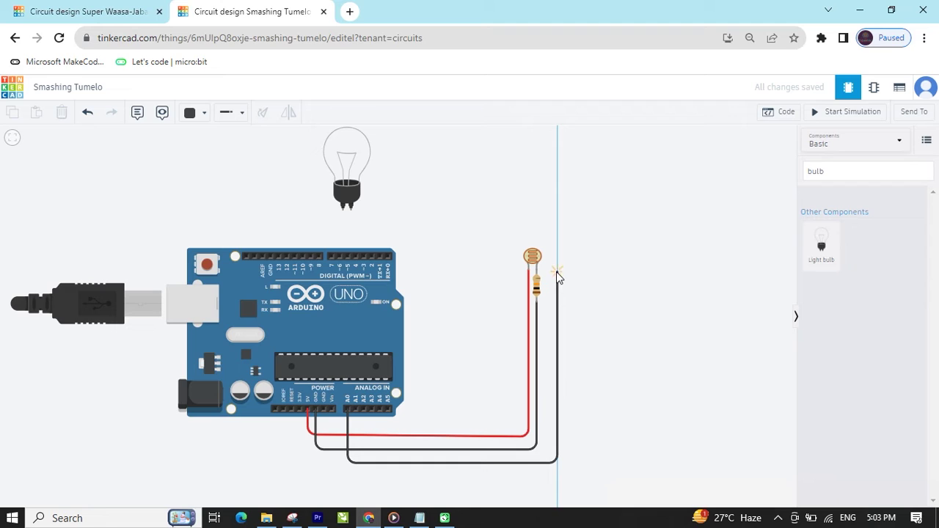
{"action": "left_click", "coordinate": [557, 271]}
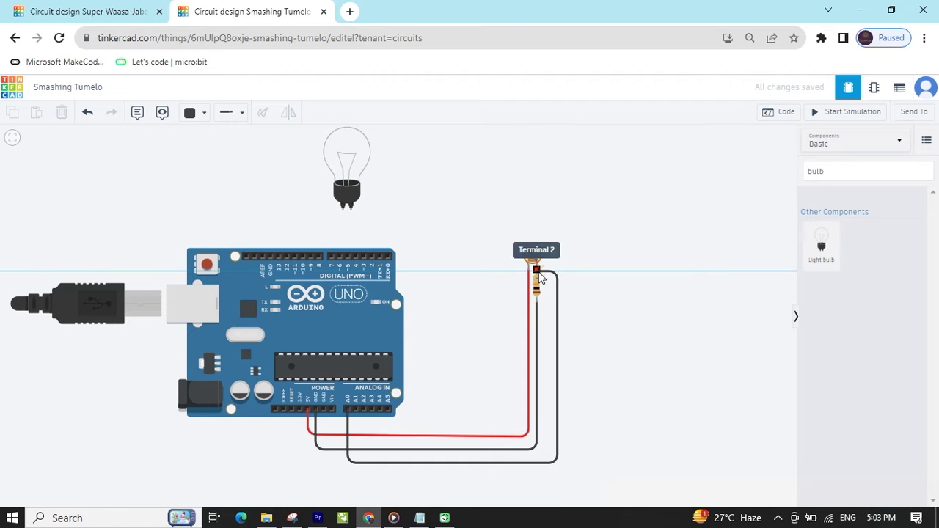
{"action": "left_click", "coordinate": [538, 272]}
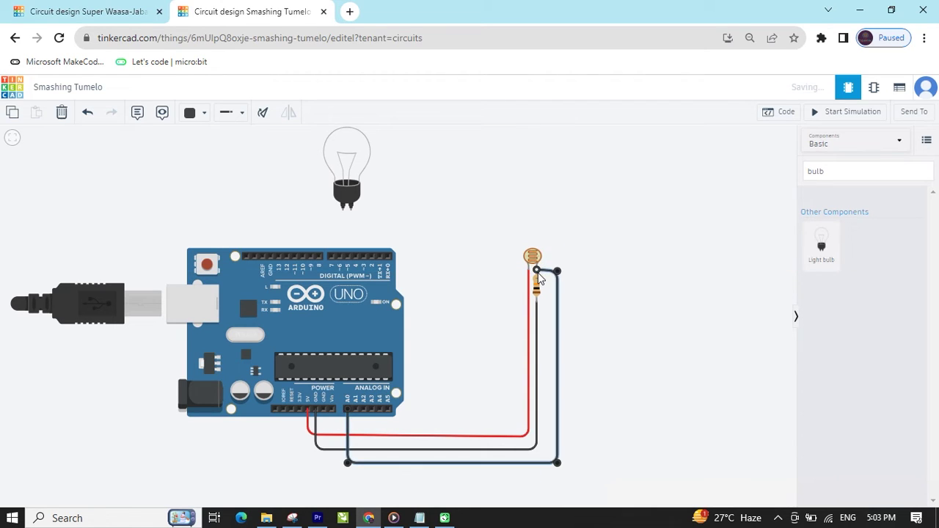
{"action": "left_click", "coordinate": [193, 114]}
{"action": "left_click", "coordinate": [218, 204]}
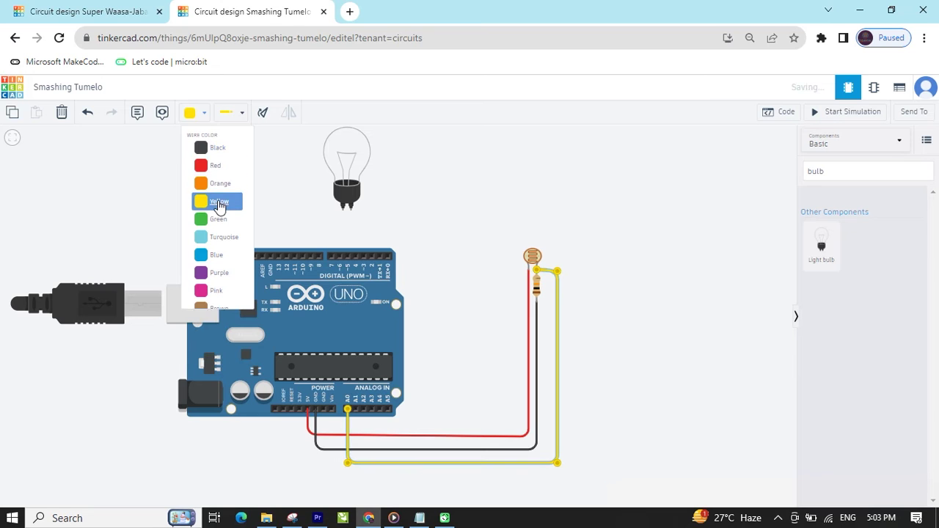
{"action": "left_click", "coordinate": [485, 201]}
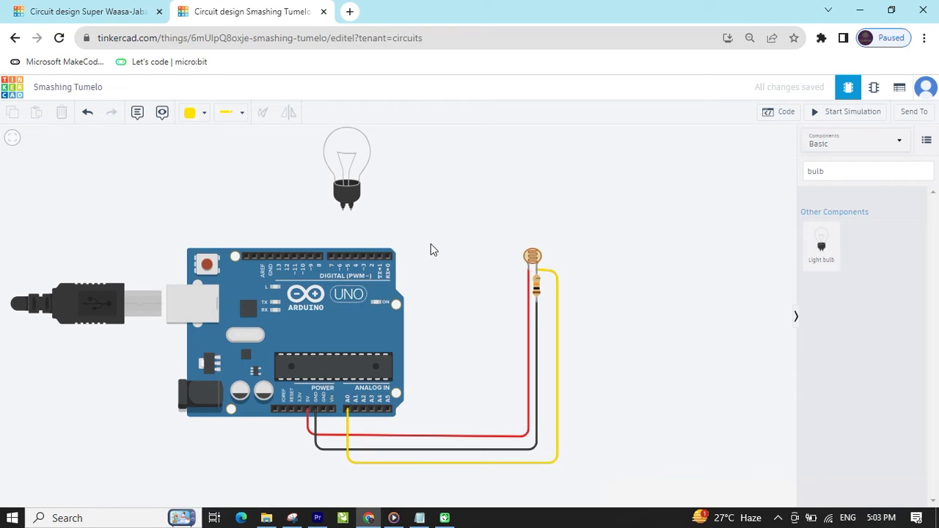
{"action": "left_click", "coordinate": [354, 173]}
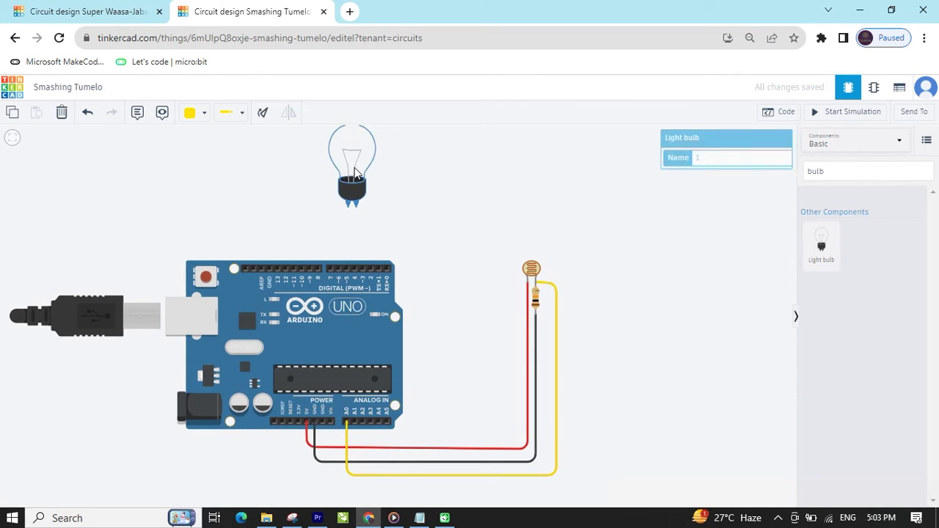
Wire the bulb's first terminal to the Arduino GND pin
{"action": "left_click", "coordinate": [392, 199]}
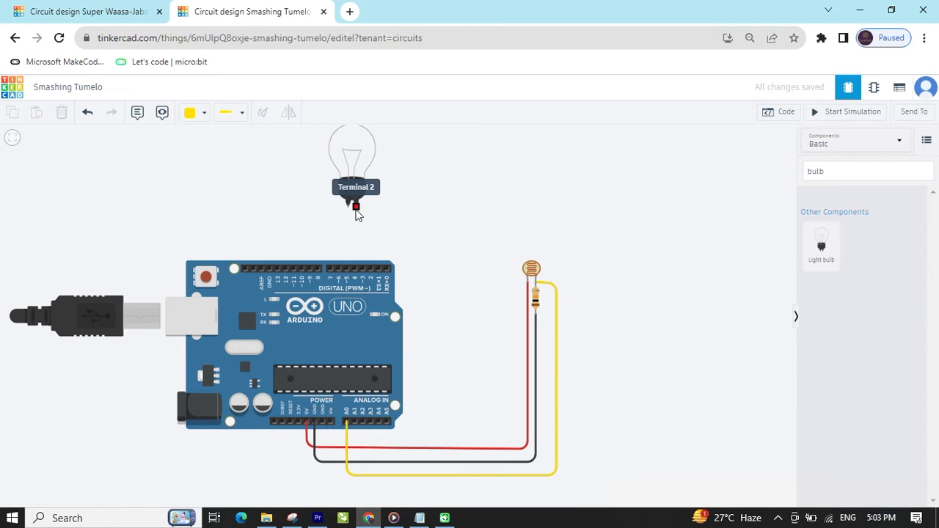
{"action": "left_click", "coordinate": [349, 211]}
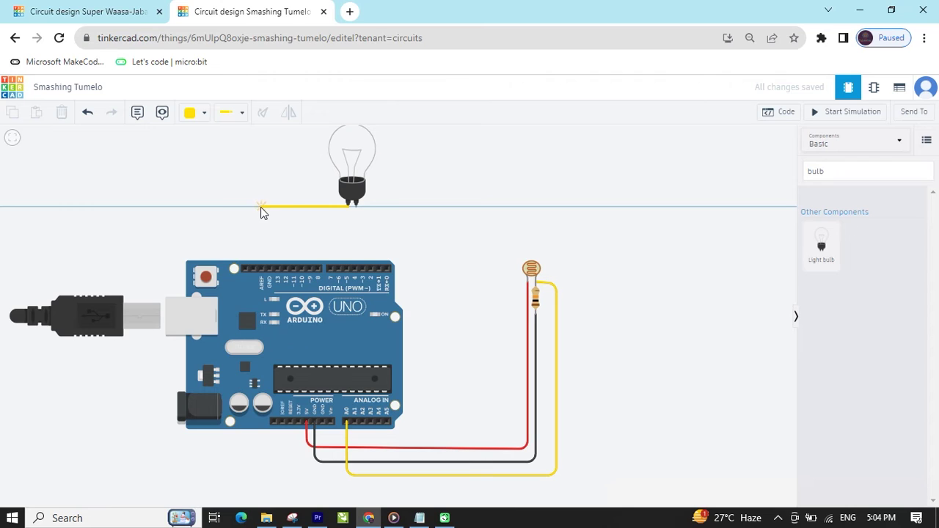
{"action": "left_click", "coordinate": [261, 208]}
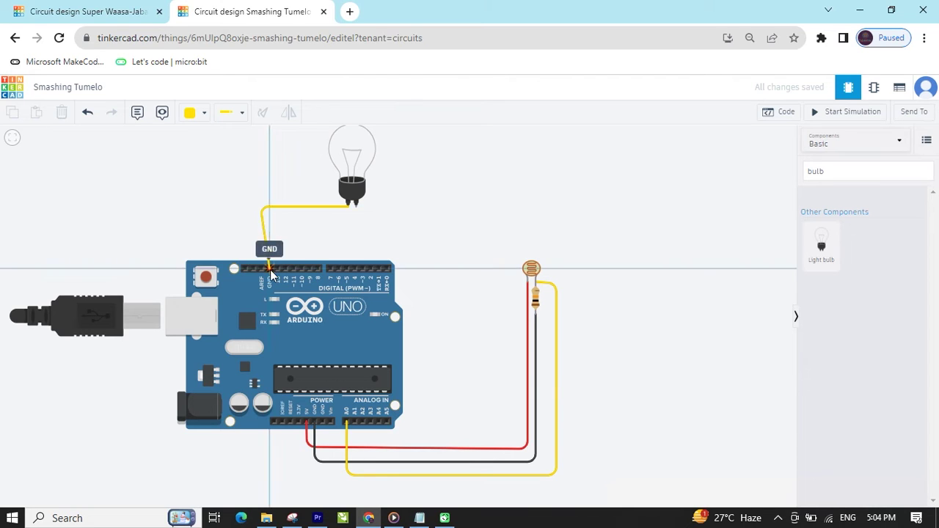
{"action": "left_click", "coordinate": [269, 268]}
{"action": "left_click_drag", "start_coordinate": [262, 212], "coordinate": [270, 210]}
Wire the bulb's second terminal to digital pin 4 and fit the view
{"action": "left_click", "coordinate": [357, 208]}
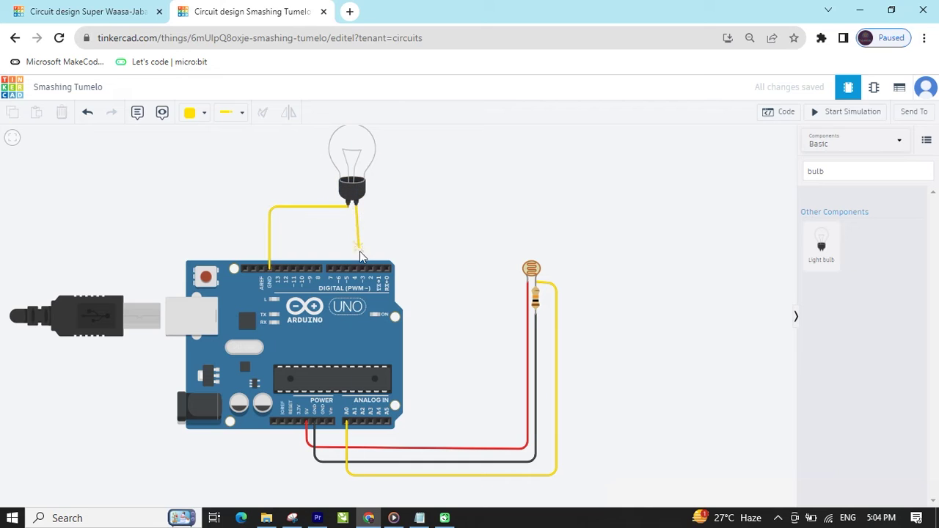
{"action": "left_click", "coordinate": [355, 269]}
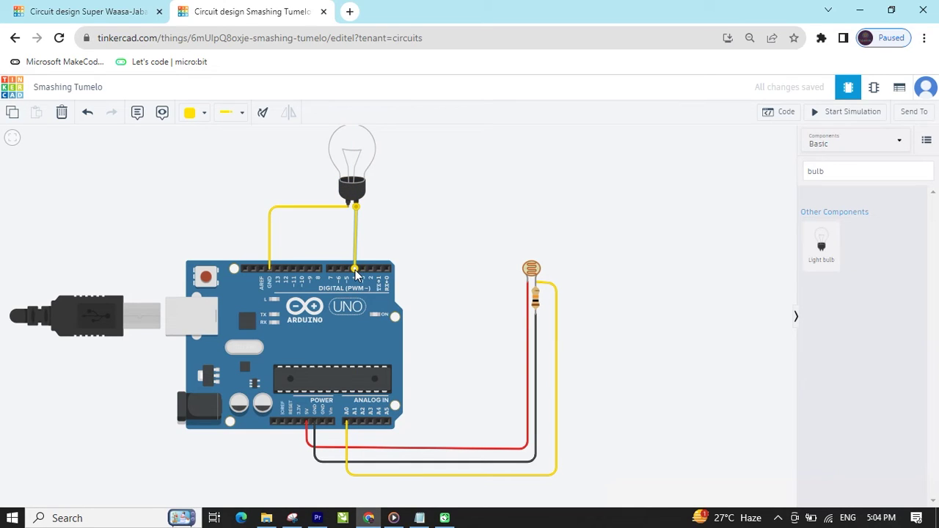
{"action": "left_click", "coordinate": [500, 225]}
{"action": "key", "text": "f"}
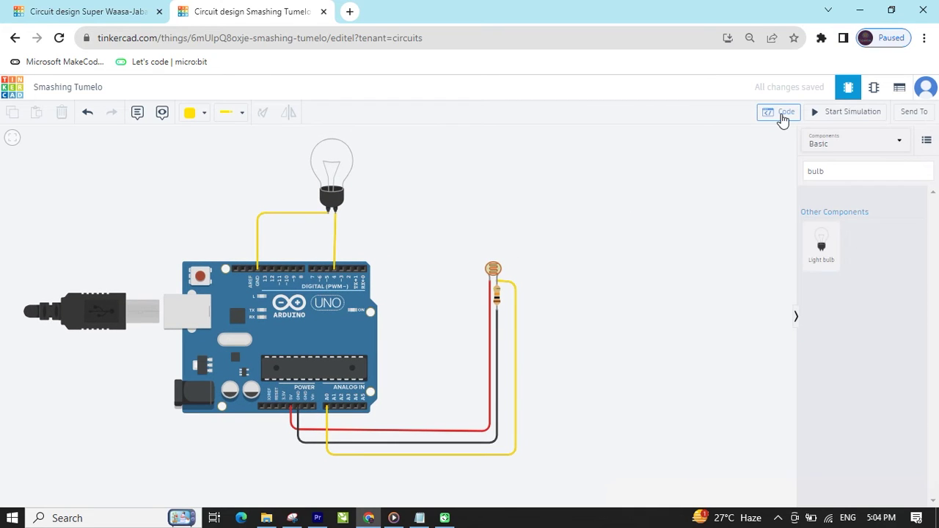
In the block code editor, delete the default blocks and create a variable named ldr
{"action": "left_click", "coordinate": [783, 116]}
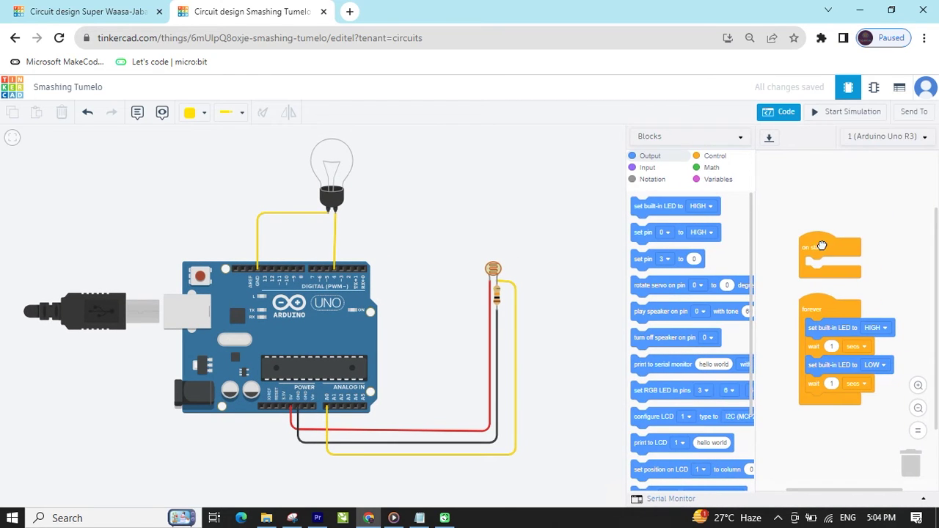
{"action": "left_click_drag", "start_coordinate": [825, 242], "coordinate": [723, 272]}
{"action": "left_click_drag", "start_coordinate": [811, 304], "coordinate": [668, 292]}
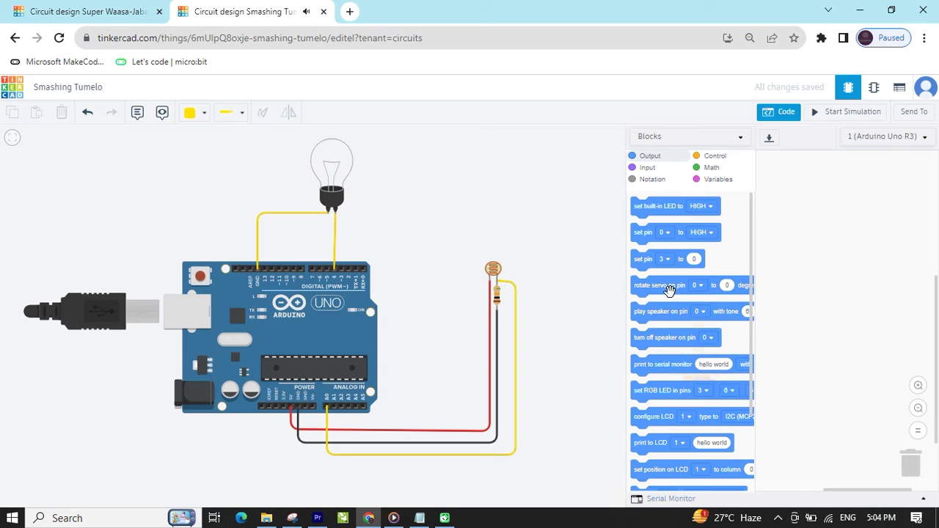
{"action": "left_click", "coordinate": [713, 184]}
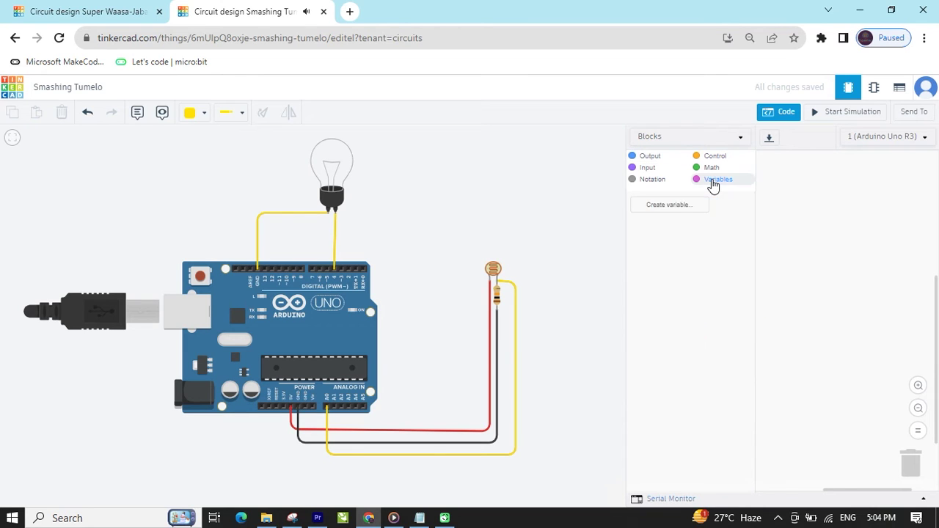
{"action": "left_click", "coordinate": [669, 206]}
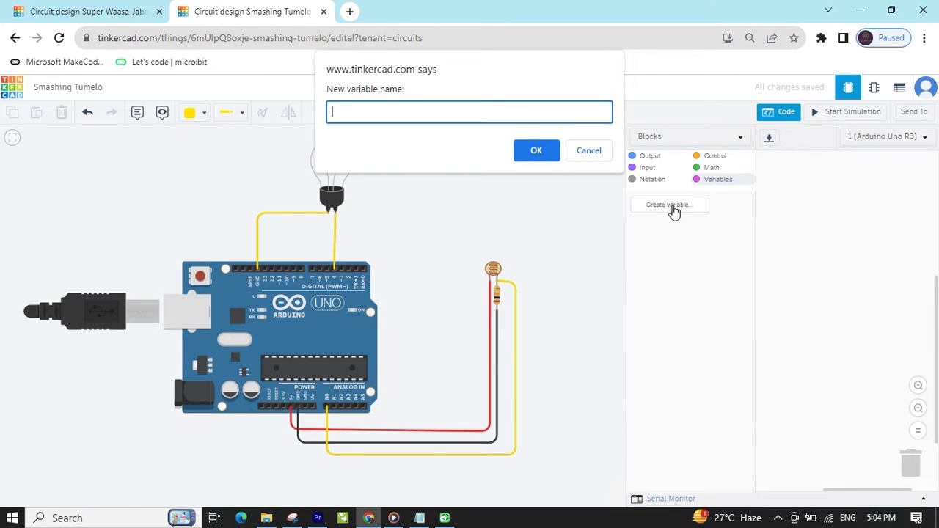
{"action": "left_click", "coordinate": [543, 150]}
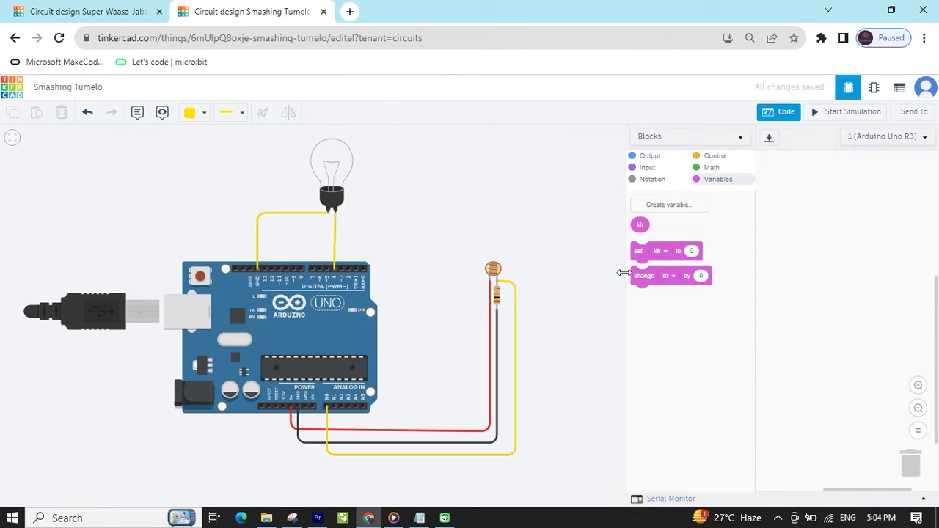
Add a block setting ldr to read analog pin A0
{"action": "left_click_drag", "start_coordinate": [624, 273], "coordinate": [591, 273]}
{"action": "left_click_drag", "start_coordinate": [639, 250], "coordinate": [748, 212]}
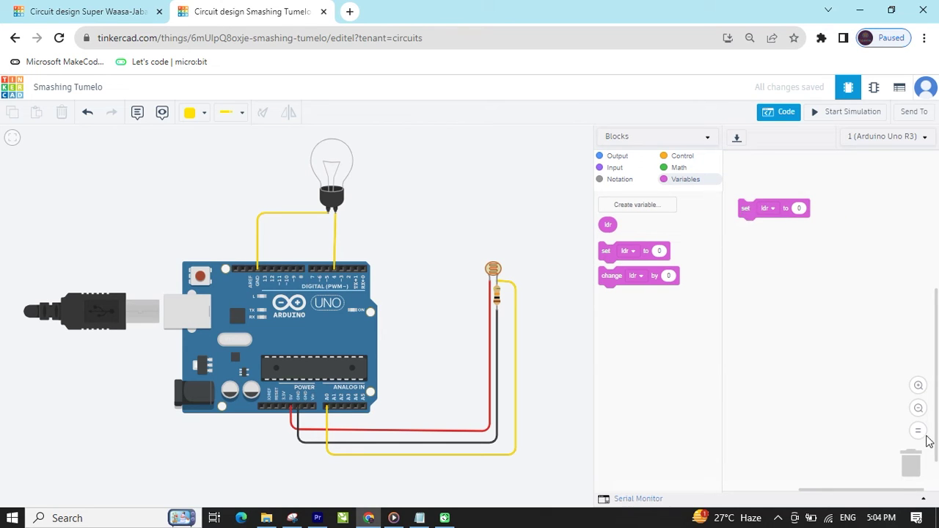
{"action": "left_click", "coordinate": [919, 387]}
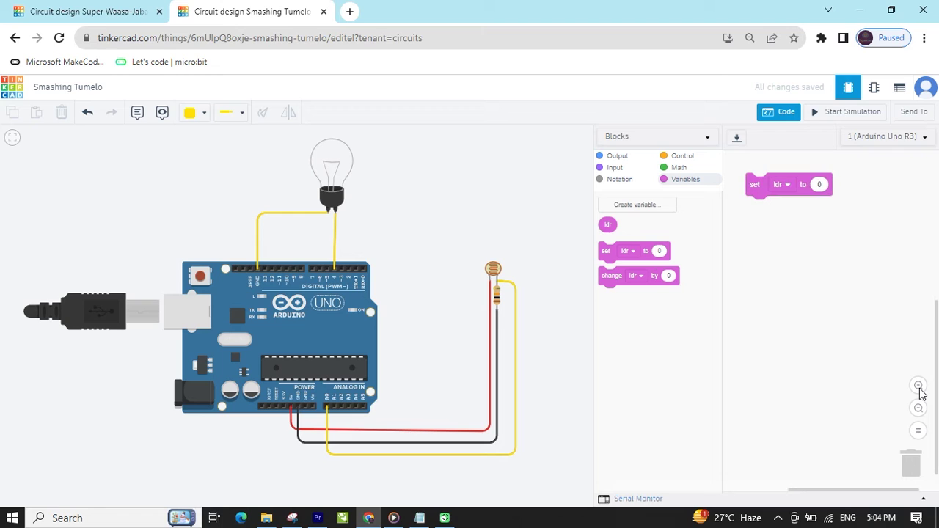
{"action": "left_click_drag", "start_coordinate": [798, 288], "coordinate": [792, 313]}
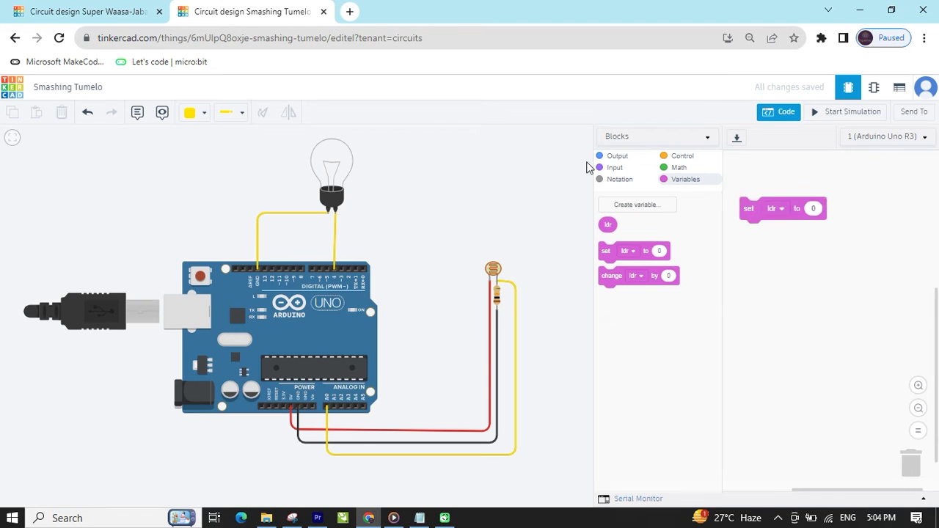
{"action": "left_click", "coordinate": [618, 168]}
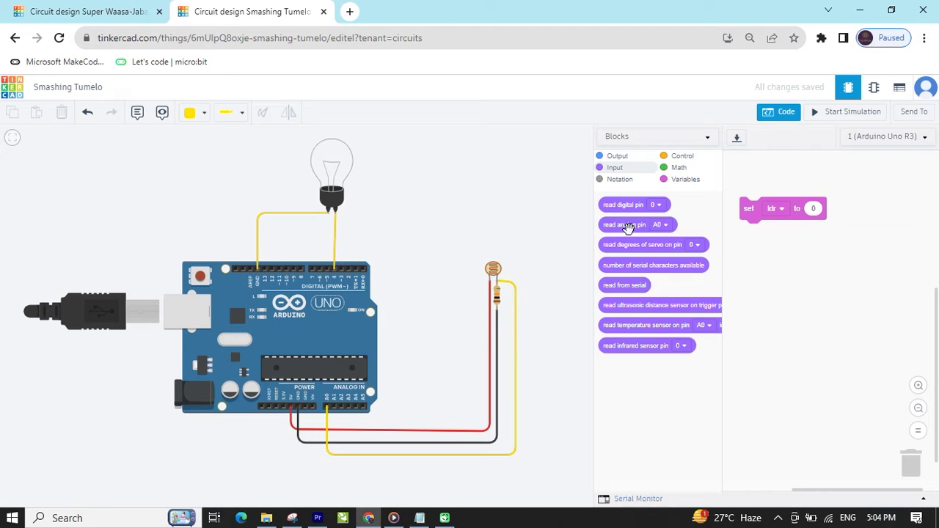
{"action": "left_click_drag", "start_coordinate": [628, 227], "coordinate": [837, 207]}
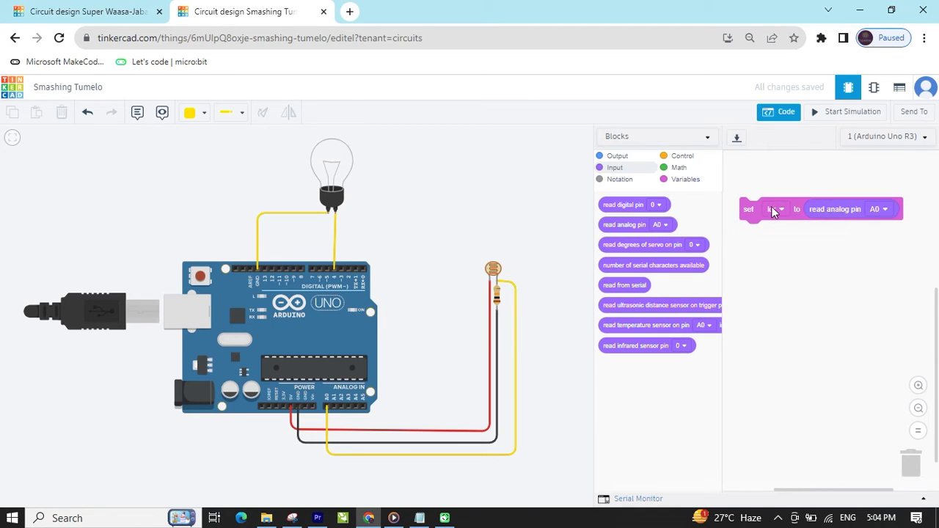
{"action": "left_click_drag", "start_coordinate": [753, 206], "coordinate": [747, 197]}
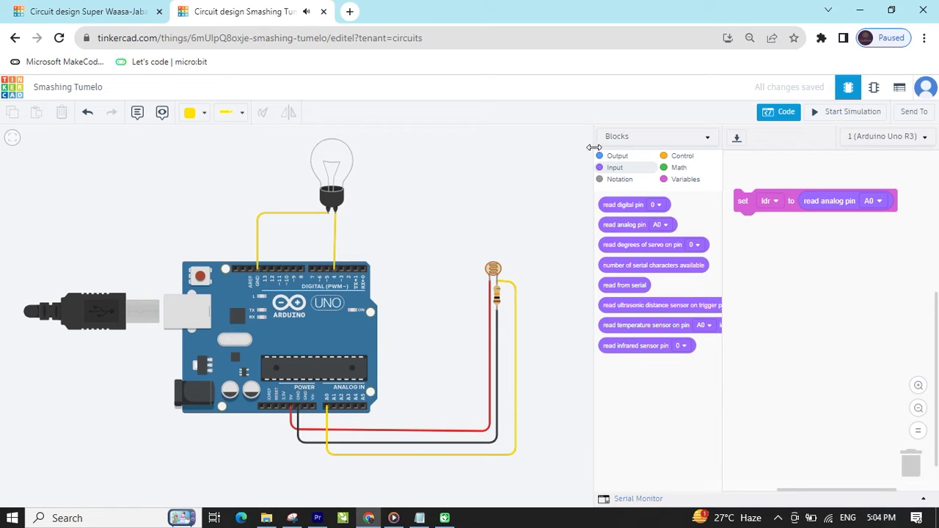
Print ldr to the serial monitor instead of hello world, then start the simulation
{"action": "left_click", "coordinate": [616, 157]}
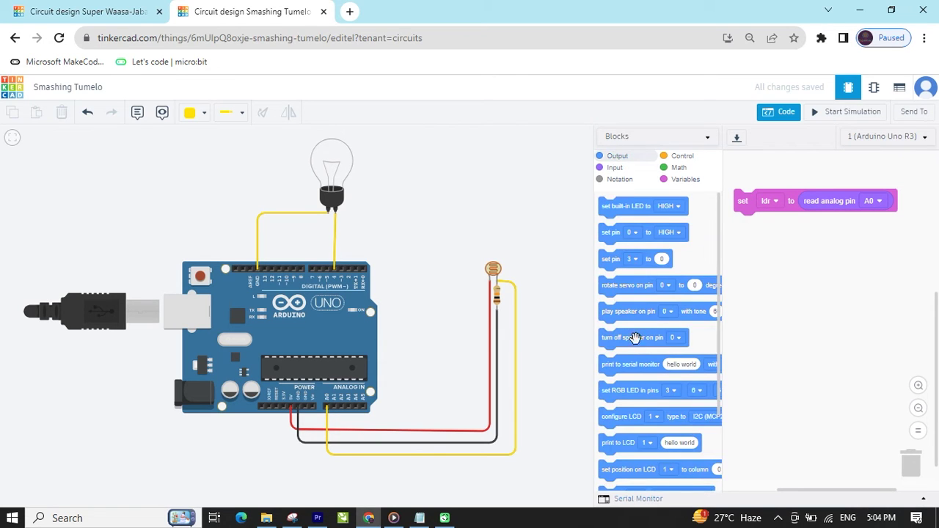
{"action": "left_click_drag", "start_coordinate": [621, 367], "coordinate": [748, 227]}
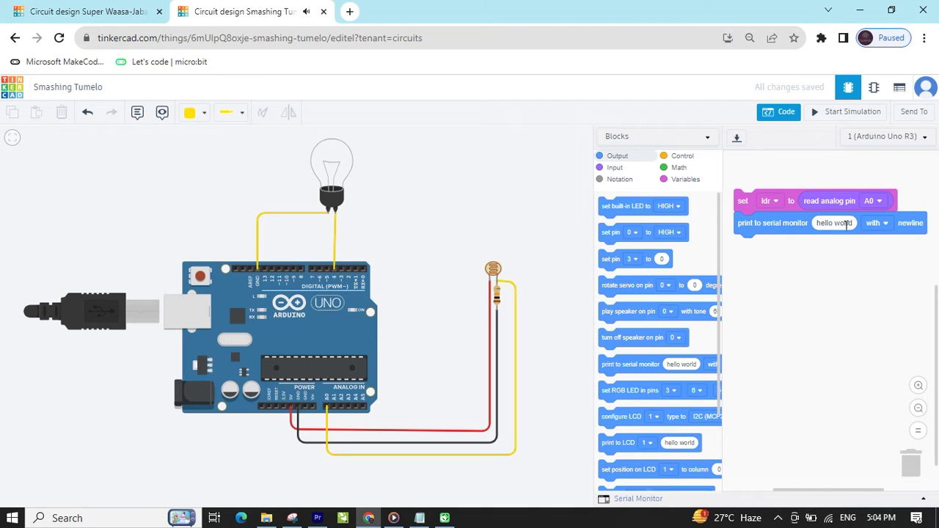
{"action": "left_click", "coordinate": [687, 181]}
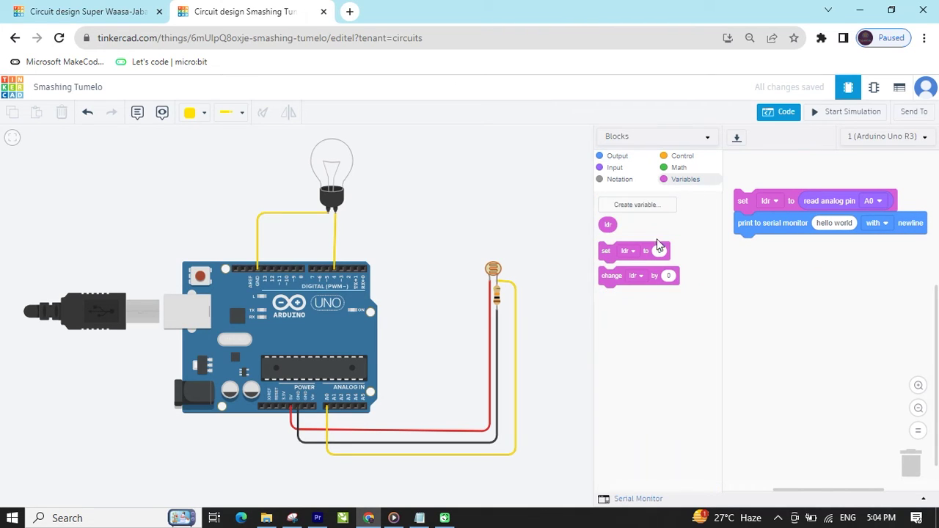
{"action": "left_click_drag", "start_coordinate": [608, 222], "coordinate": [823, 223]}
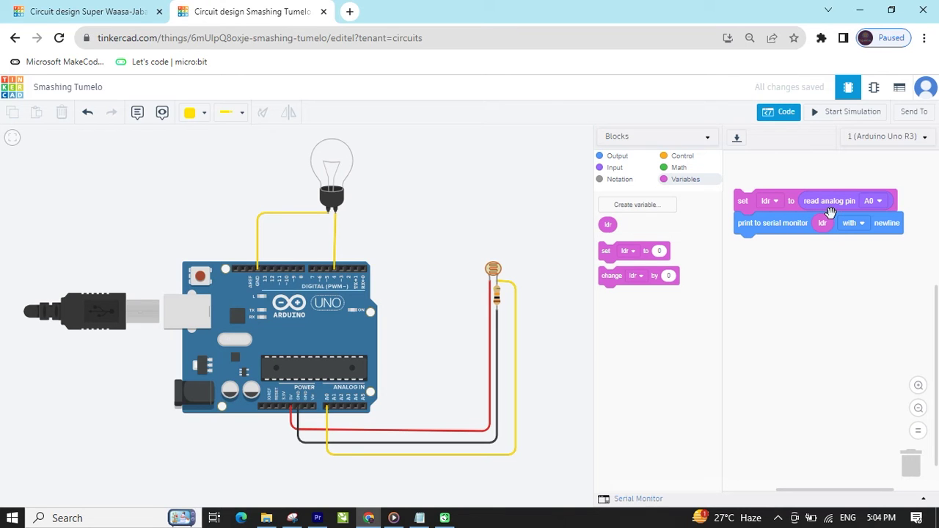
{"action": "left_click", "coordinate": [855, 115]}
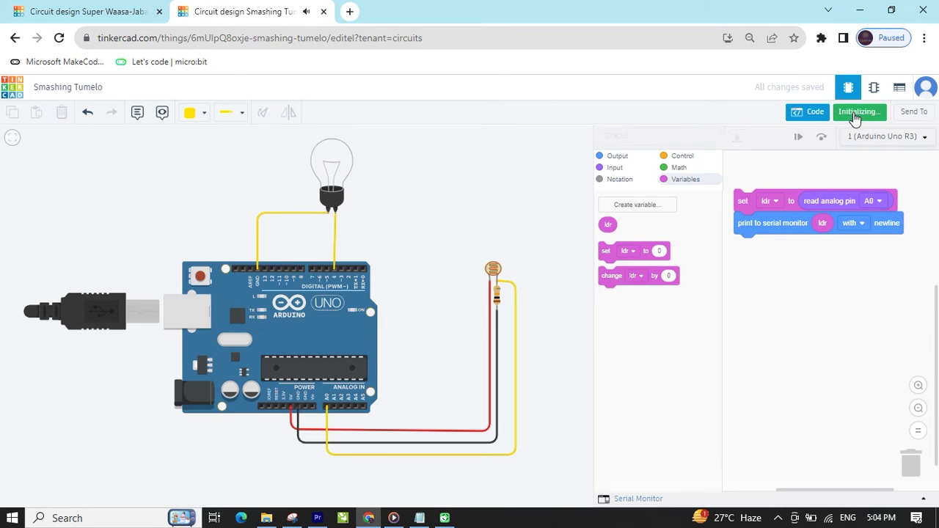
Raise the photoresistor light to maximum, watch serial readings climb from 54 to 974, then stop
{"action": "left_click", "coordinate": [604, 498]}
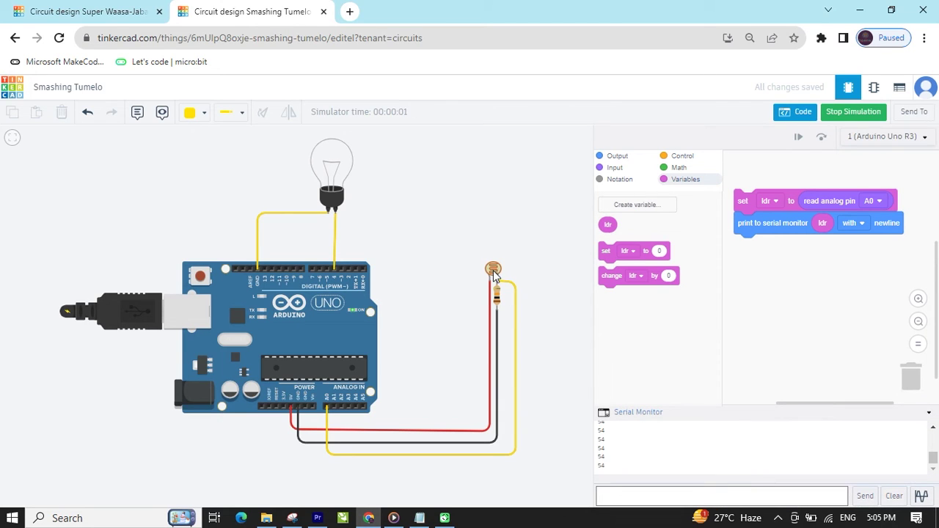
{"action": "left_click", "coordinate": [493, 270]}
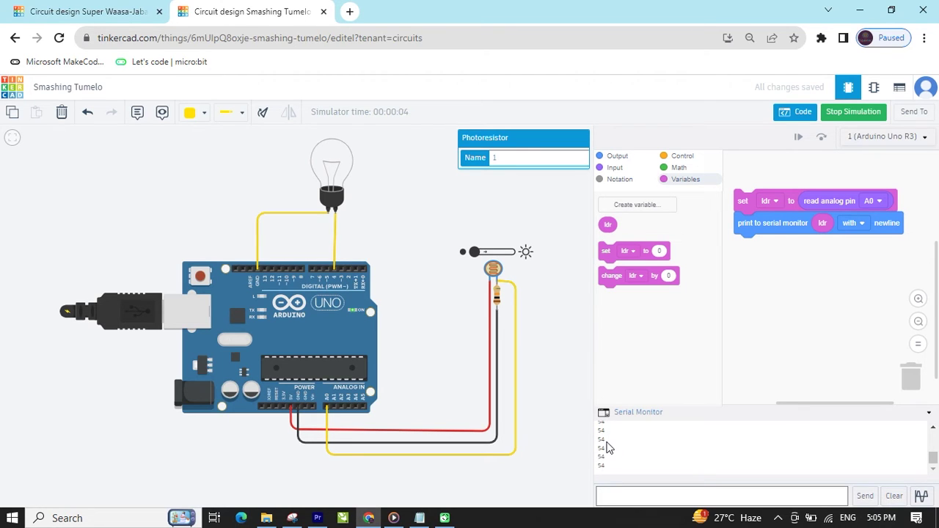
{"action": "left_click_drag", "start_coordinate": [507, 253], "coordinate": [517, 252]}
{"action": "left_click", "coordinate": [854, 114]}
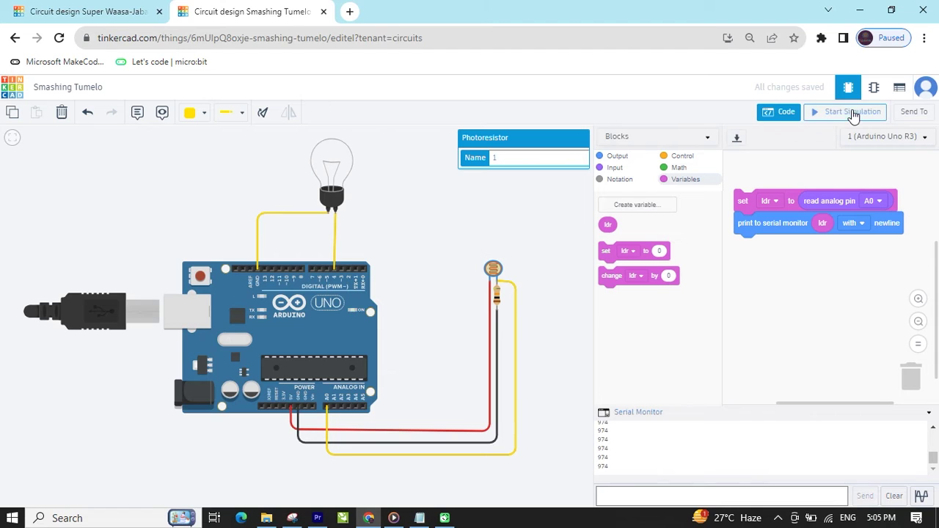
Add an if-else block after the print, with a comparison as its condition
{"action": "left_click", "coordinate": [687, 157]}
{"action": "scroll", "coordinate": [650, 330], "scroll_direction": "down", "scroll_amount": 3}
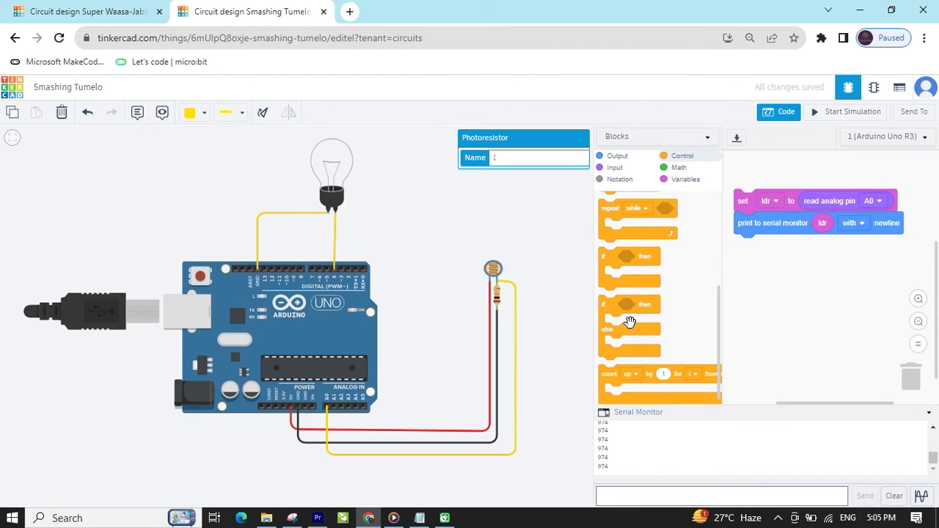
{"action": "left_click_drag", "start_coordinate": [609, 308], "coordinate": [755, 255]}
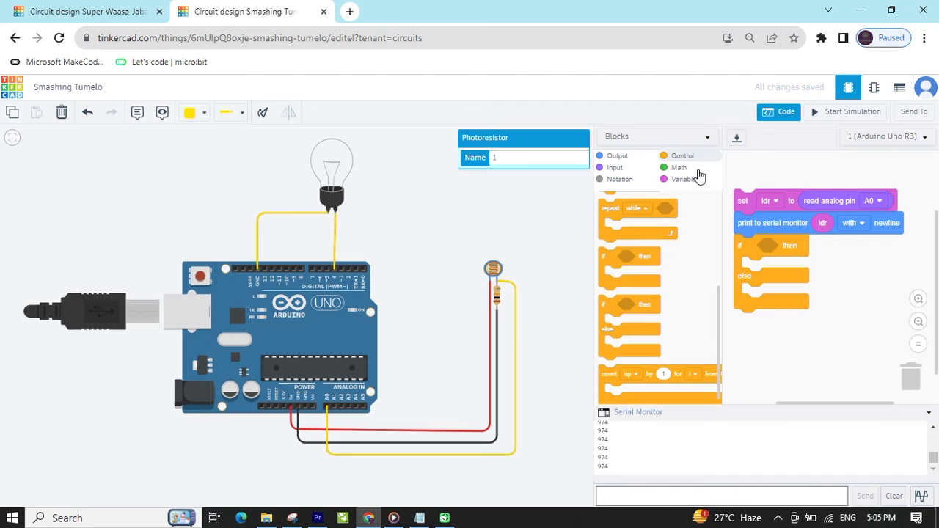
{"action": "left_click", "coordinate": [678, 168]}
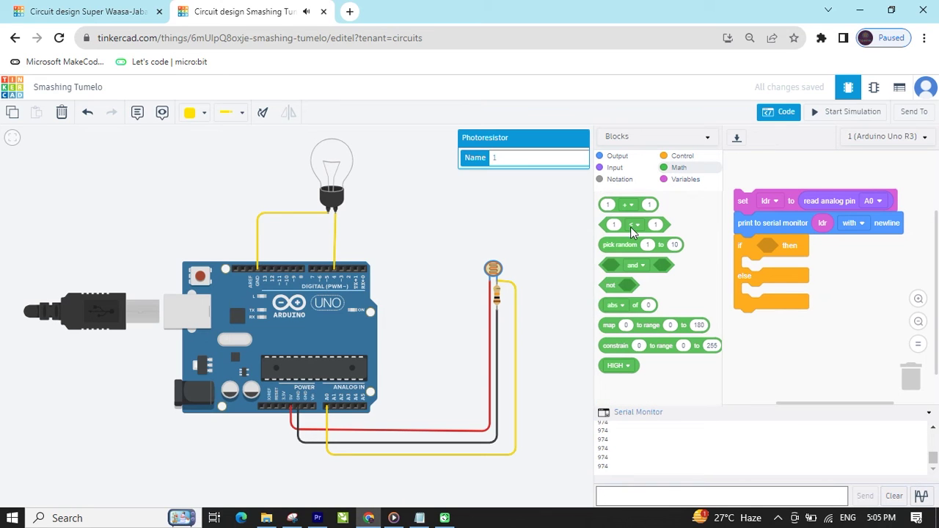
{"action": "left_click_drag", "start_coordinate": [631, 231], "coordinate": [798, 245]}
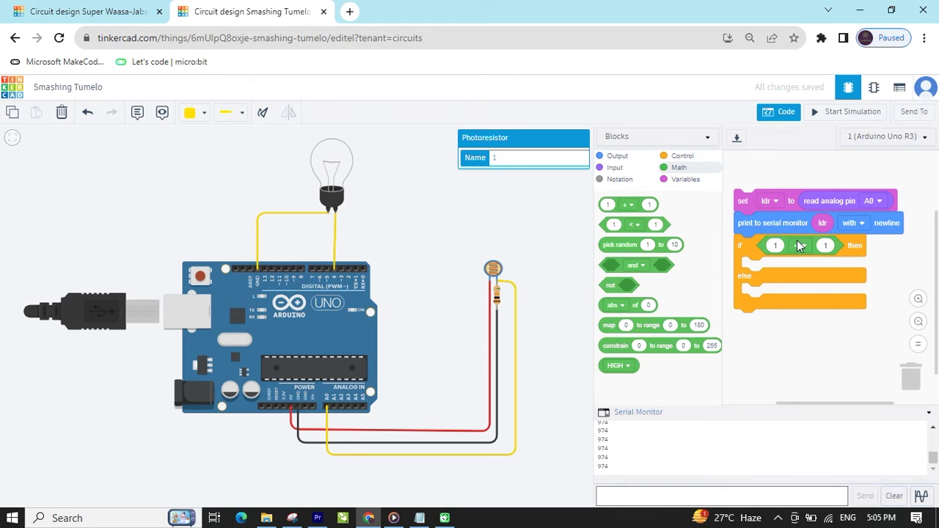
Make the condition test ldr ≥ 400
{"action": "left_click", "coordinate": [677, 184]}
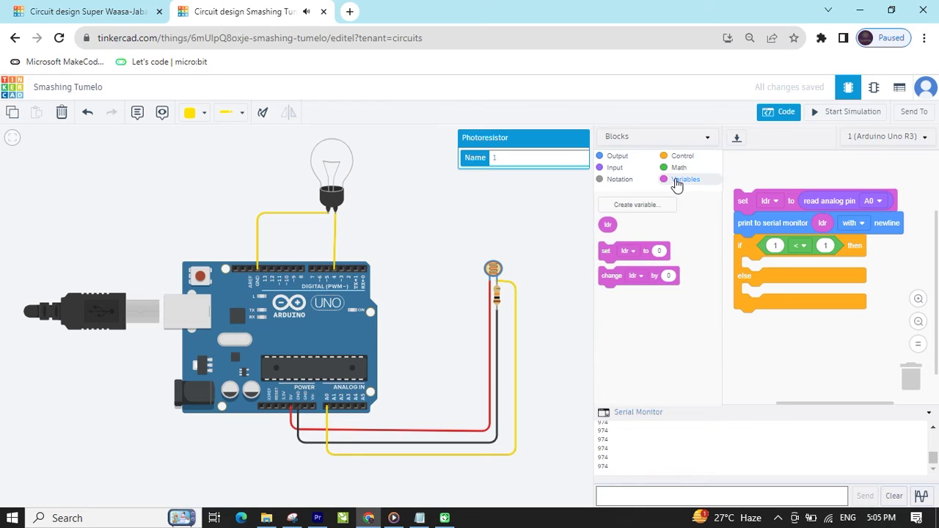
{"action": "left_click_drag", "start_coordinate": [605, 224], "coordinate": [765, 236]}
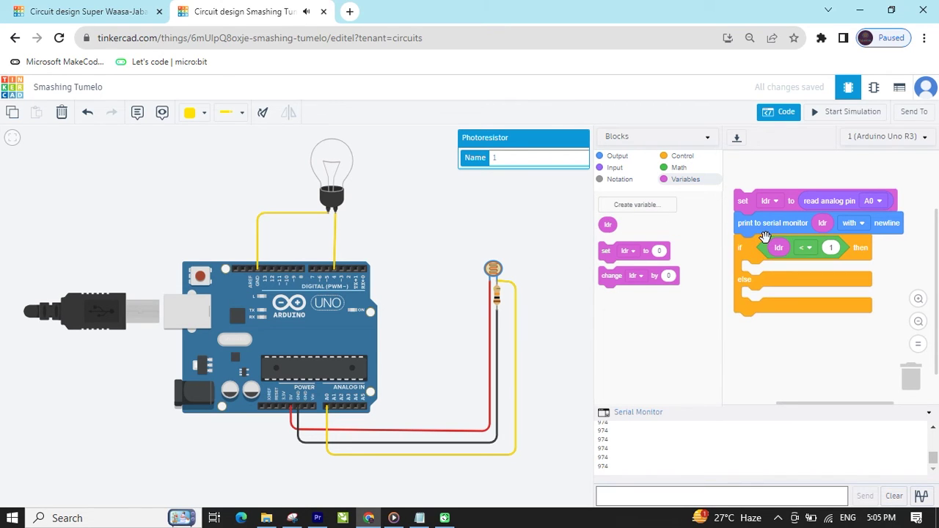
{"action": "left_click", "coordinate": [833, 248]}
{"action": "type", "text": "400"}
{"action": "left_click", "coordinate": [807, 248]}
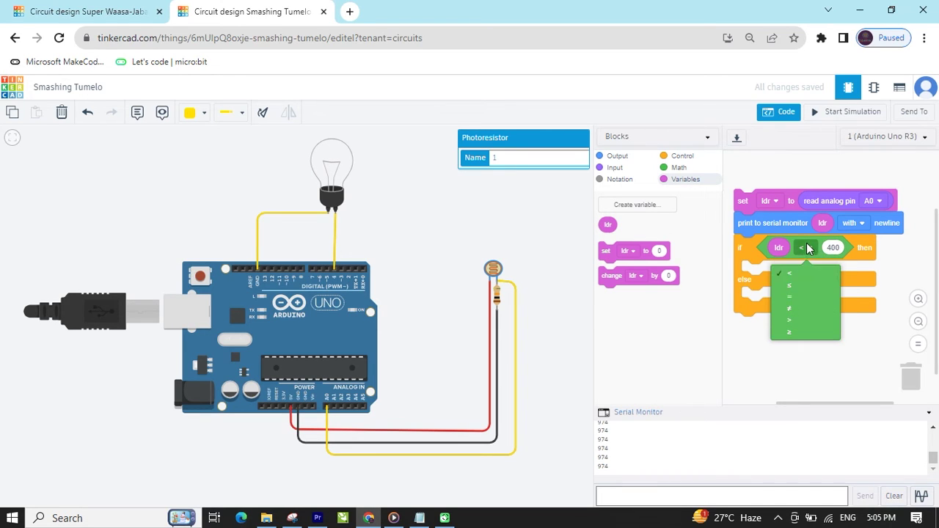
{"action": "left_click", "coordinate": [799, 334]}
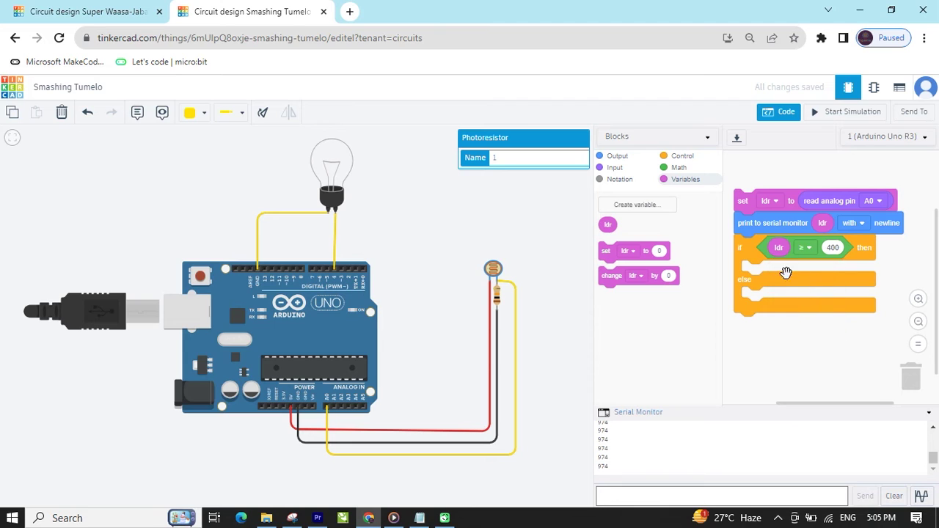
{"action": "left_click", "coordinate": [621, 157]}
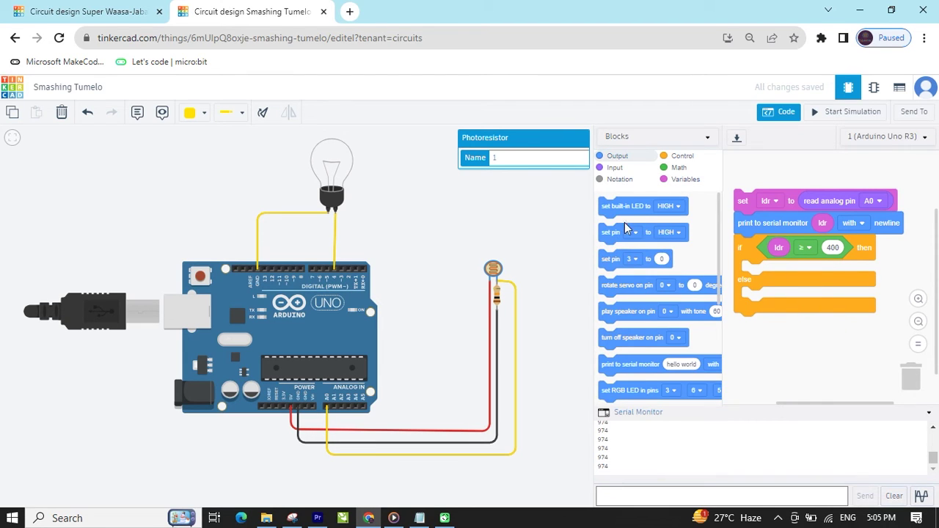
Put 'set pin 4' blocks into both the then and else branches
{"action": "left_click_drag", "start_coordinate": [611, 234], "coordinate": [755, 273]}
{"action": "left_click_drag", "start_coordinate": [617, 237], "coordinate": [767, 321]}
{"action": "left_click", "coordinate": [784, 271]}
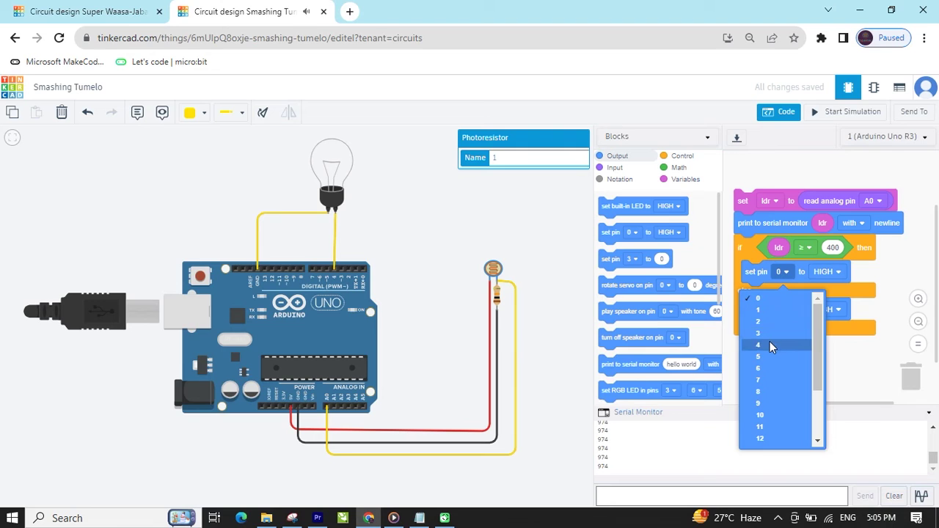
{"action": "left_click", "coordinate": [770, 343]}
{"action": "left_click", "coordinate": [784, 309]}
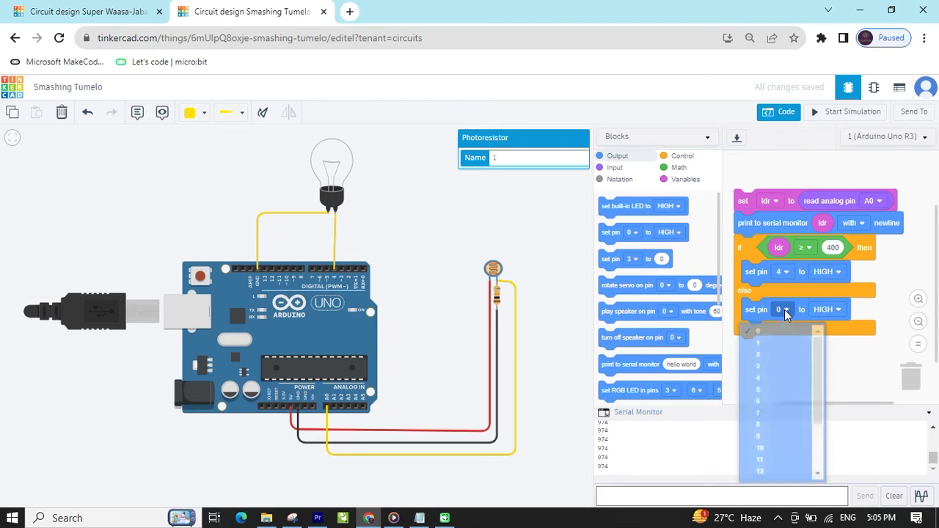
{"action": "left_click", "coordinate": [775, 382]}
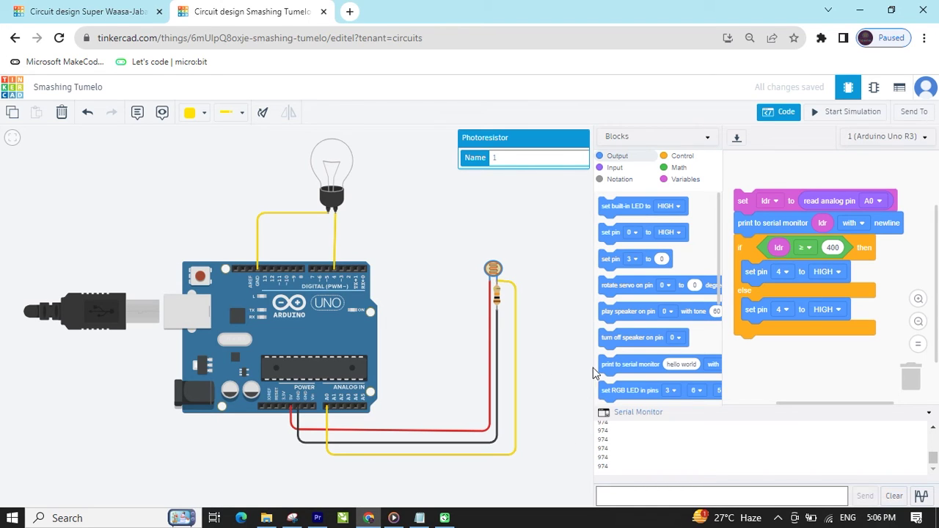
Keep the ≥ comparison, make the else branch set pin 4 LOW, and simulate
{"action": "left_click", "coordinate": [808, 248]}
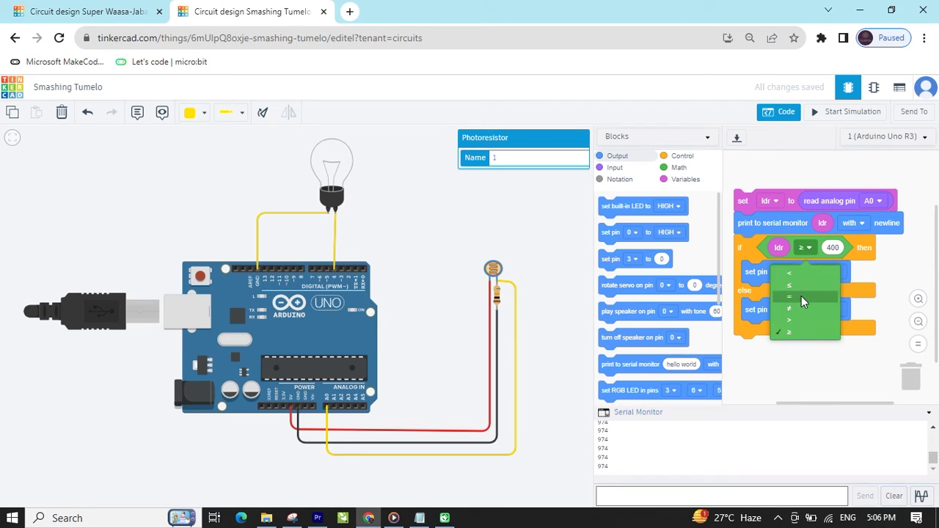
{"action": "left_click", "coordinate": [841, 372]}
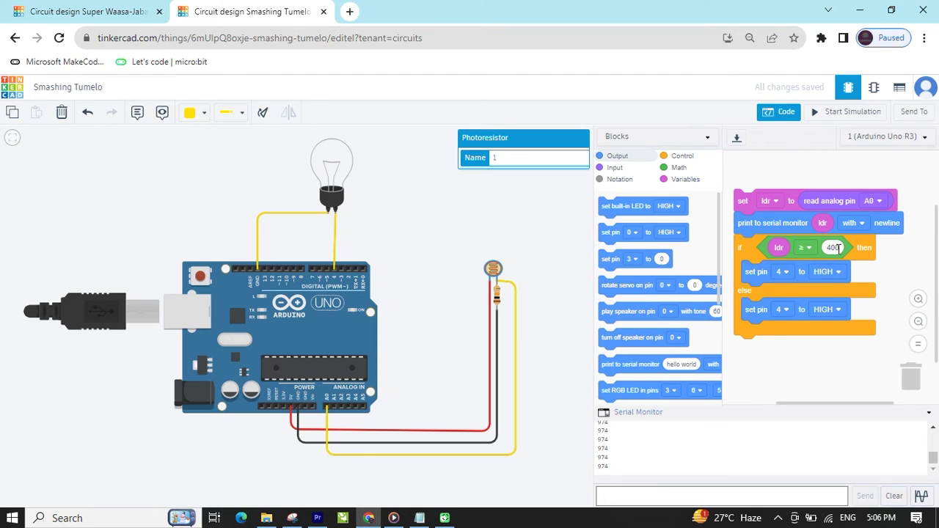
{"action": "left_click", "coordinate": [835, 313]}
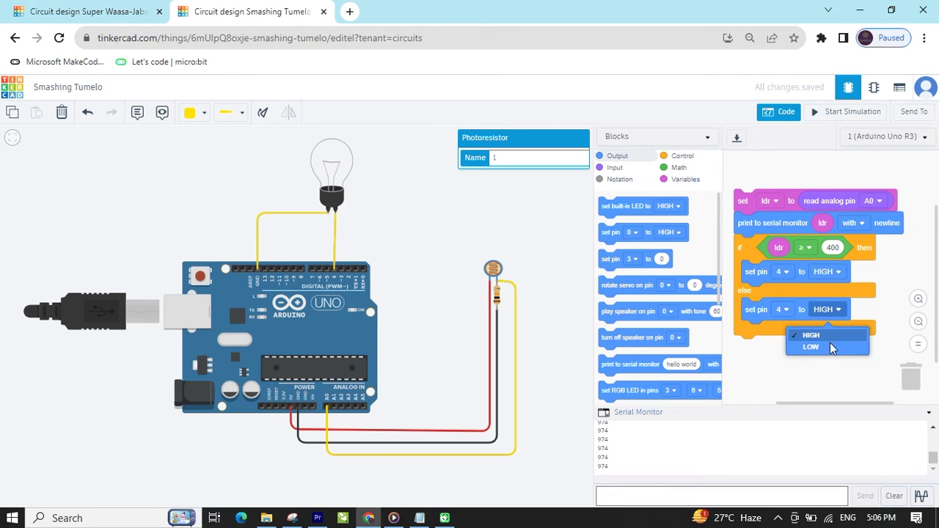
{"action": "left_click", "coordinate": [829, 347]}
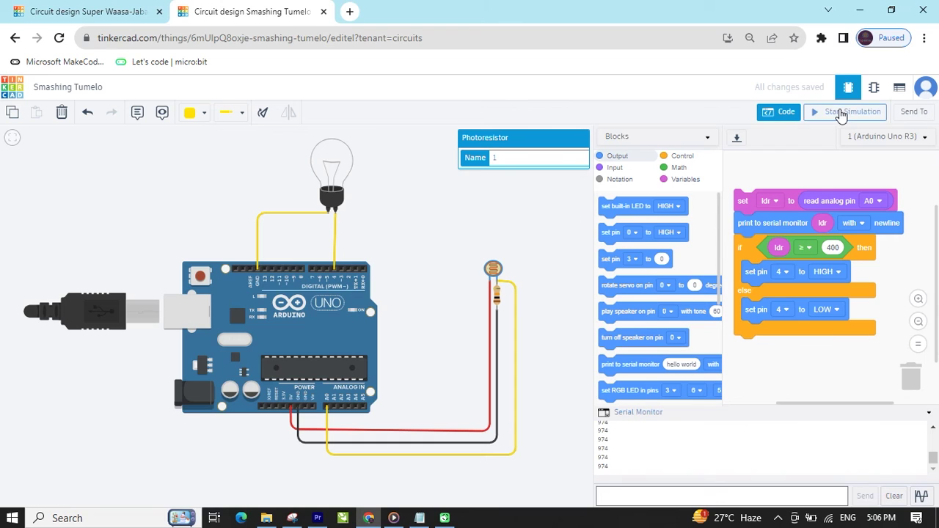
{"action": "left_click", "coordinate": [843, 114]}
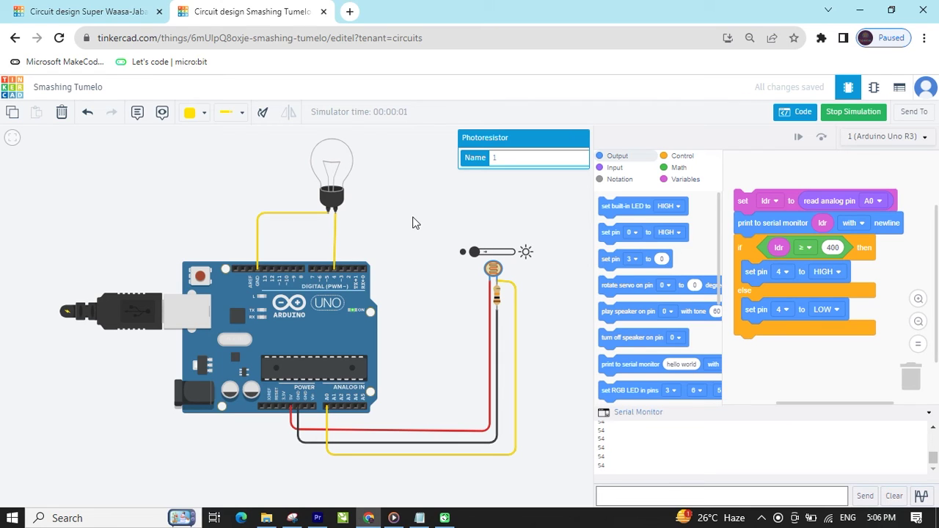
Sweep the photoresistor light bright, dim, then bright to check the bulb, then stop the simulation
{"action": "left_click_drag", "start_coordinate": [474, 252], "coordinate": [512, 253]}
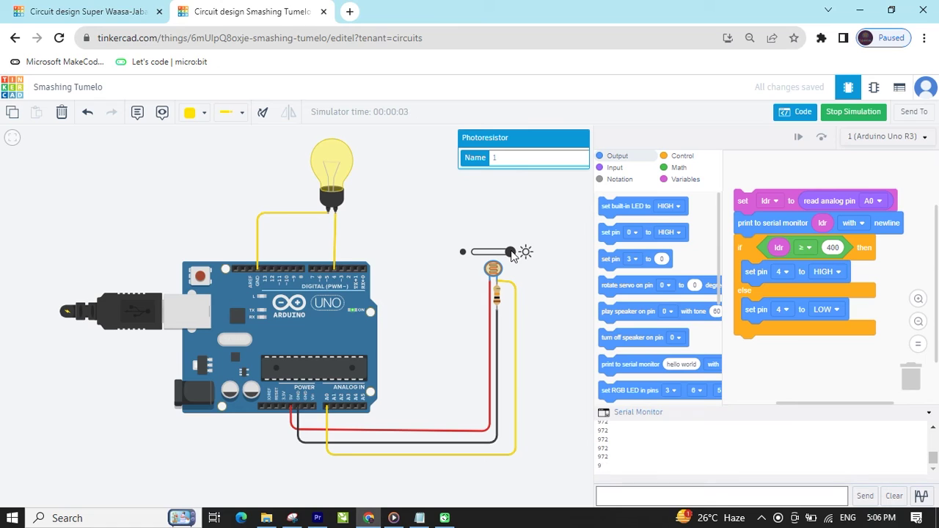
{"action": "left_click_drag", "start_coordinate": [512, 253], "coordinate": [474, 252]}
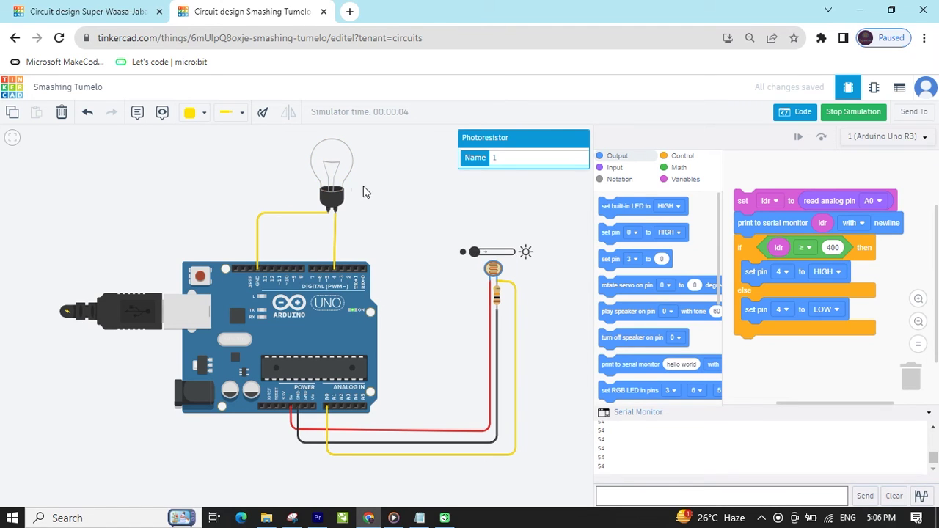
{"action": "left_click_drag", "start_coordinate": [475, 251], "coordinate": [512, 253]}
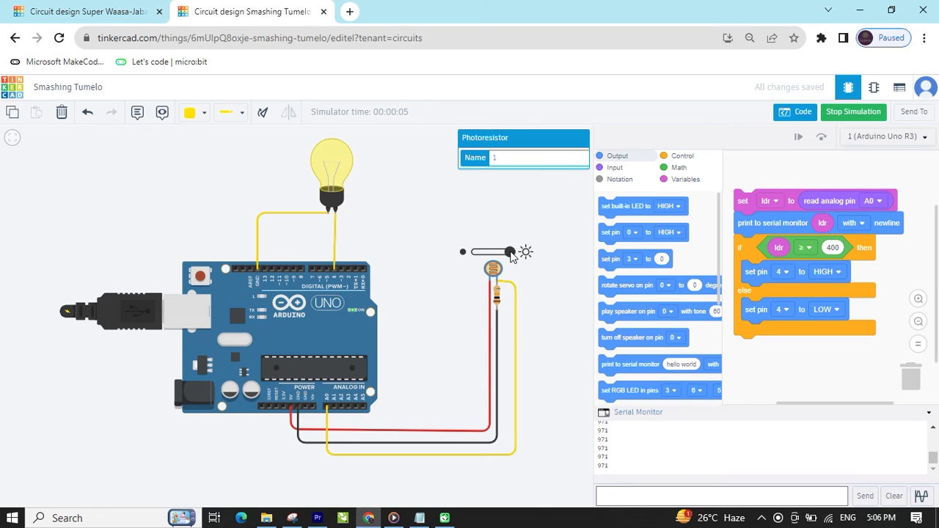
{"action": "left_click", "coordinate": [851, 115]}
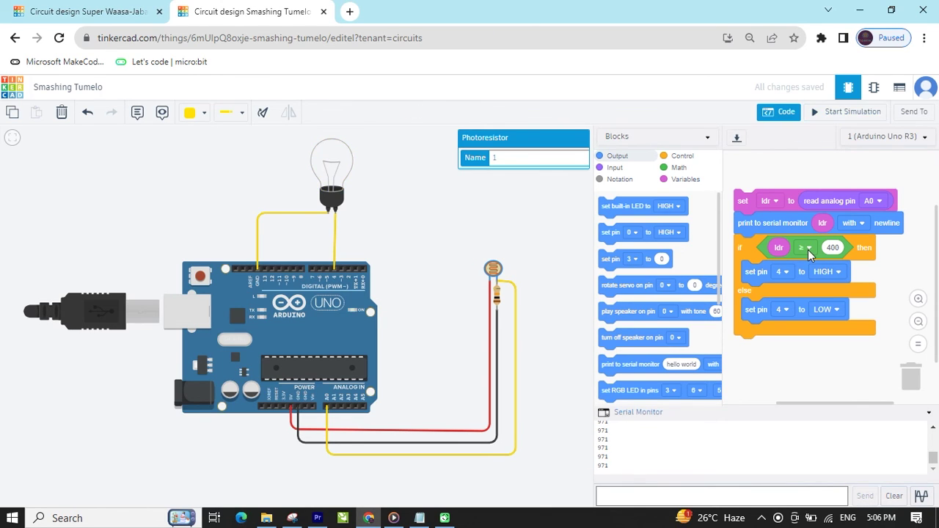
Change the condition from ≥ 400 to ldr ≤ 200 and rerun the simulation
{"action": "left_click", "coordinate": [809, 249]}
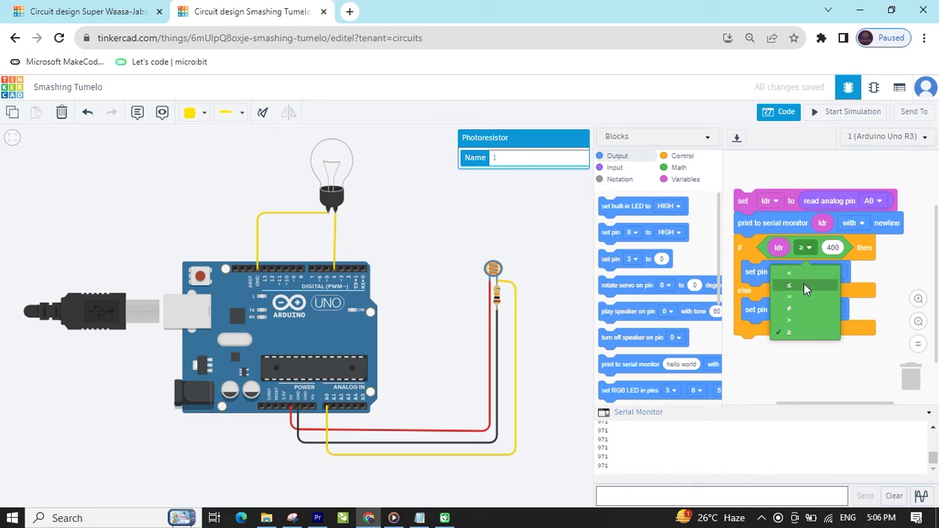
{"action": "left_click", "coordinate": [804, 285]}
{"action": "left_click", "coordinate": [833, 248]}
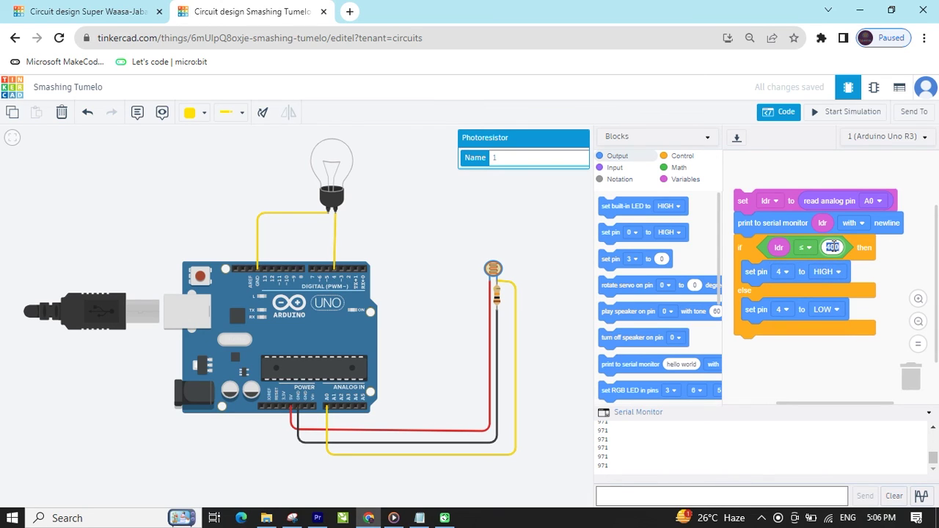
{"action": "type", "text": "200"}
{"action": "left_click", "coordinate": [849, 118]}
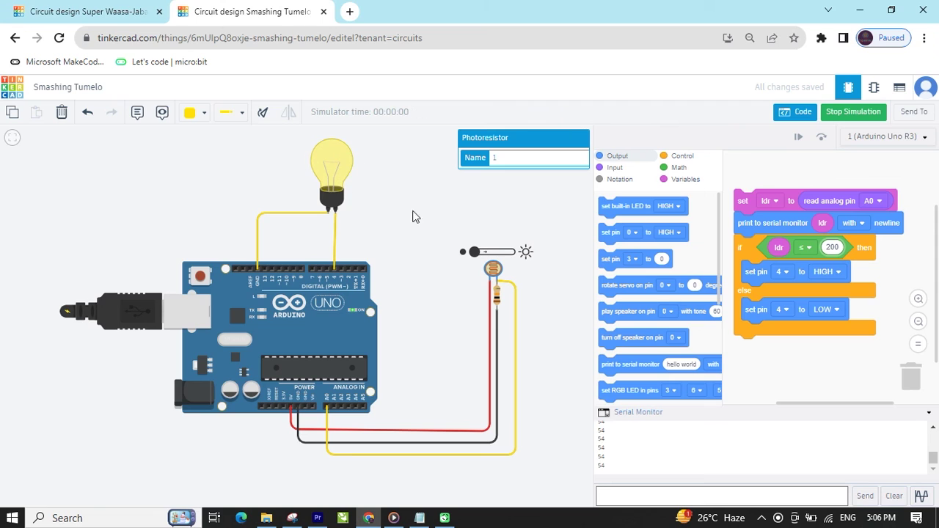
Confirm the bulb is dark at bright light (974) and lit when dimmed (54), then stop
{"action": "left_click_drag", "start_coordinate": [475, 253], "coordinate": [513, 253]}
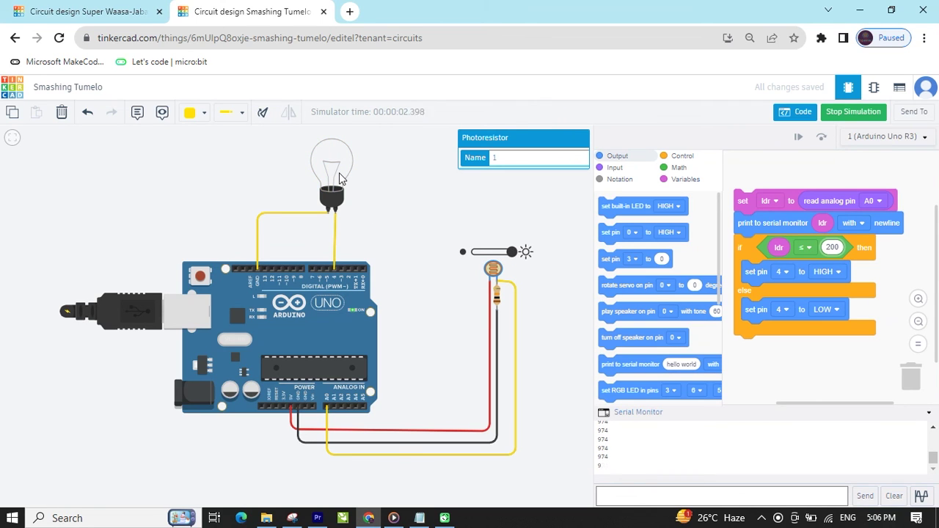
{"action": "mouse_move", "coordinate": [502, 254]}
{"action": "left_mouse_down"}
{"action": "mouse_move", "coordinate": [473, 254]}
{"action": "mouse_move", "coordinate": [516, 254]}
{"action": "left_mouse_up"}
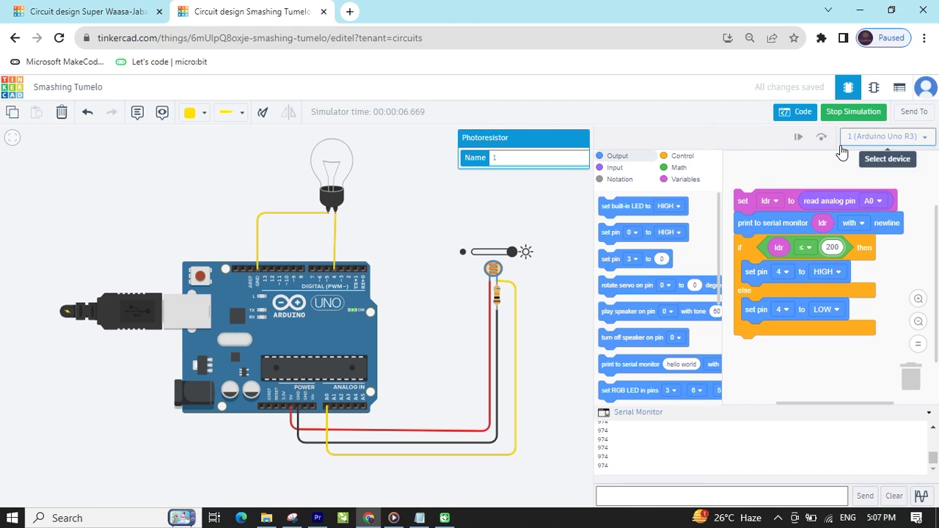
{"action": "left_click", "coordinate": [855, 112]}
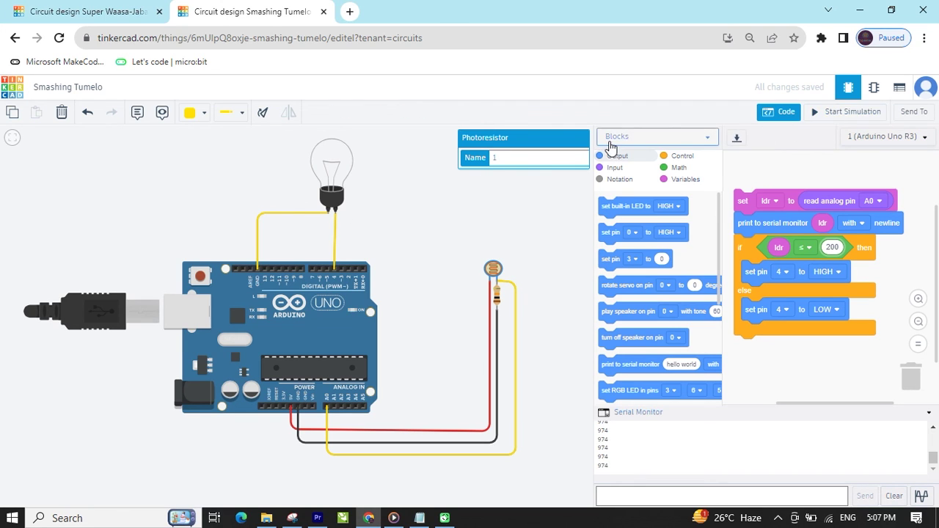
Switch the code editor to Blocks + Text, review the C++, close the panel, and restart
{"action": "left_click", "coordinate": [707, 139]}
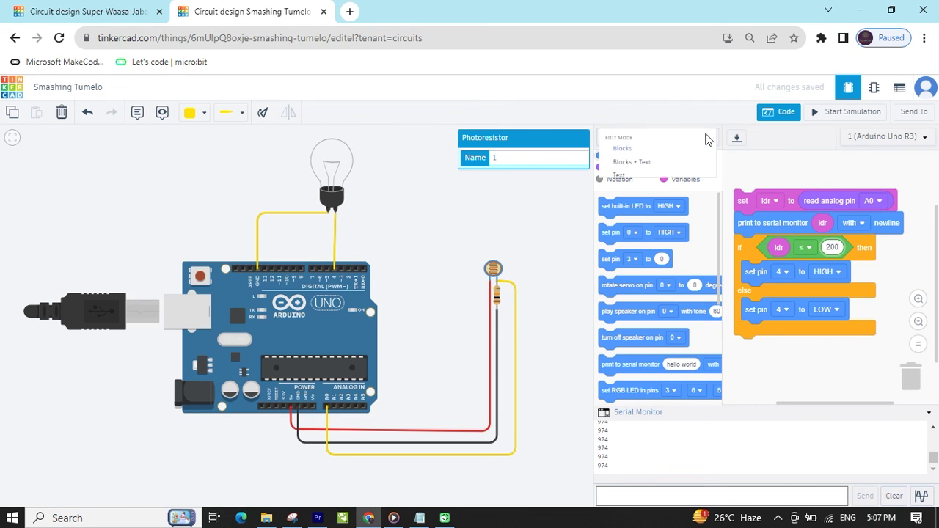
{"action": "left_click", "coordinate": [659, 166]}
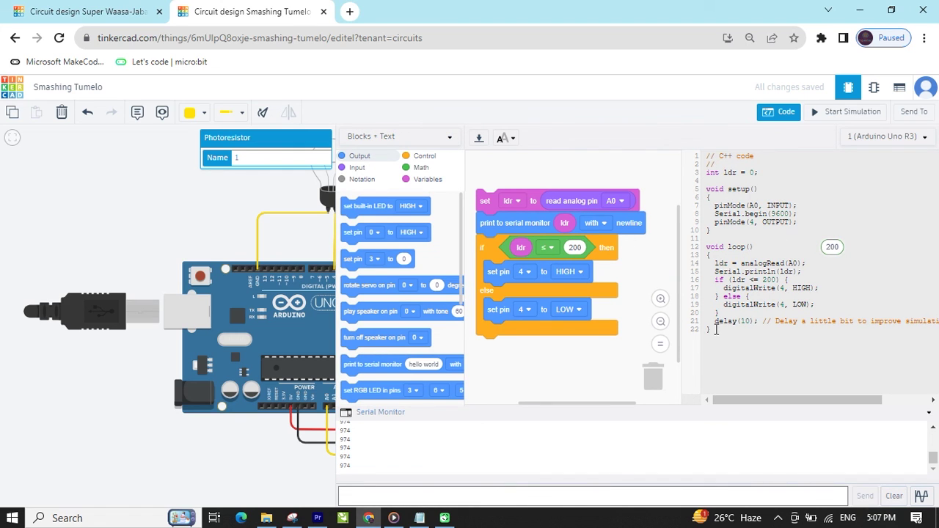
{"action": "left_click_drag", "start_coordinate": [716, 330], "coordinate": [706, 174]}
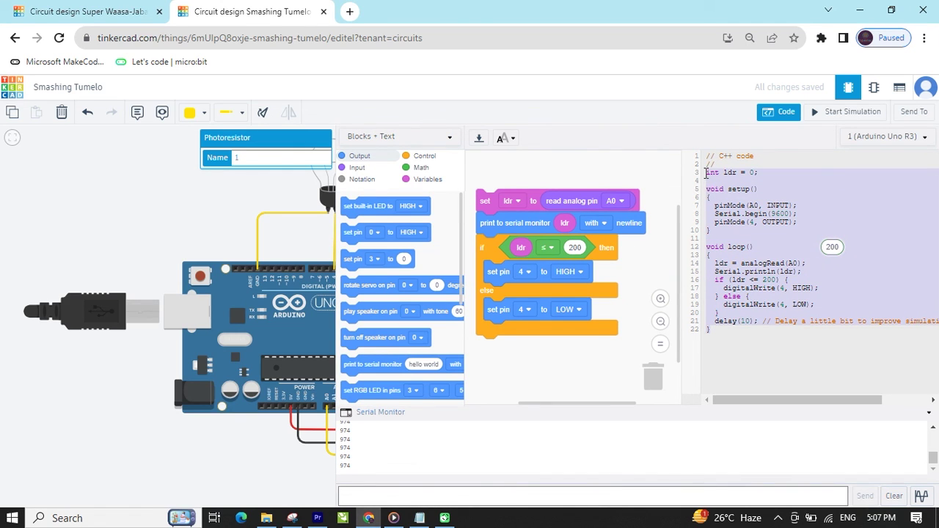
{"action": "left_click", "coordinate": [721, 331]}
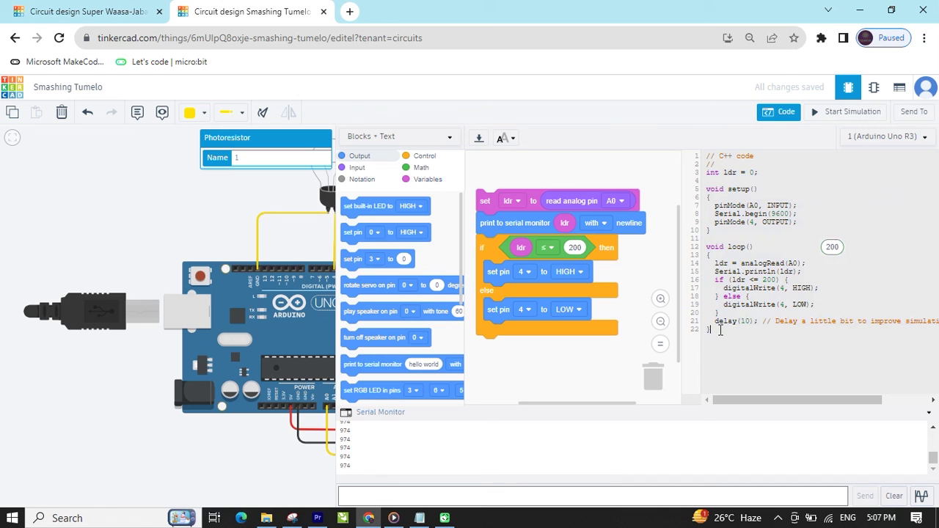
{"action": "left_click", "coordinate": [780, 117]}
{"action": "left_click", "coordinate": [837, 114]}
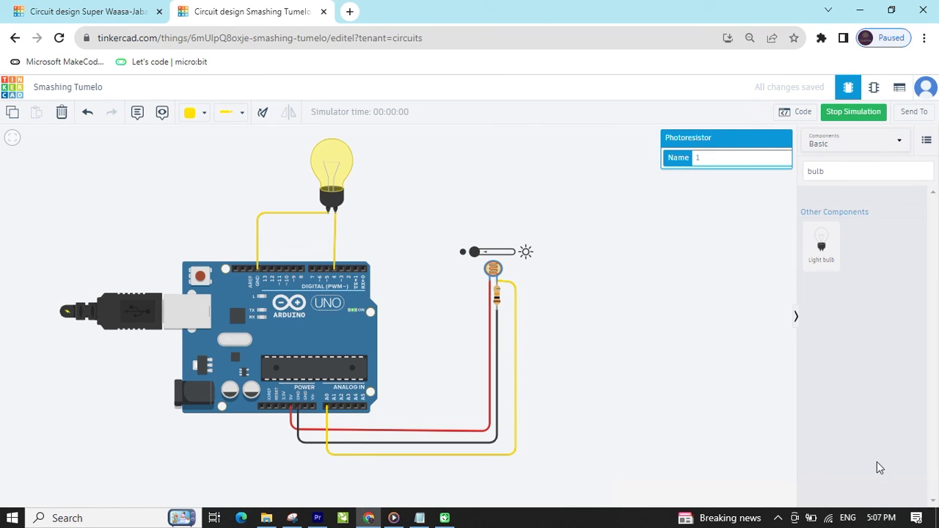